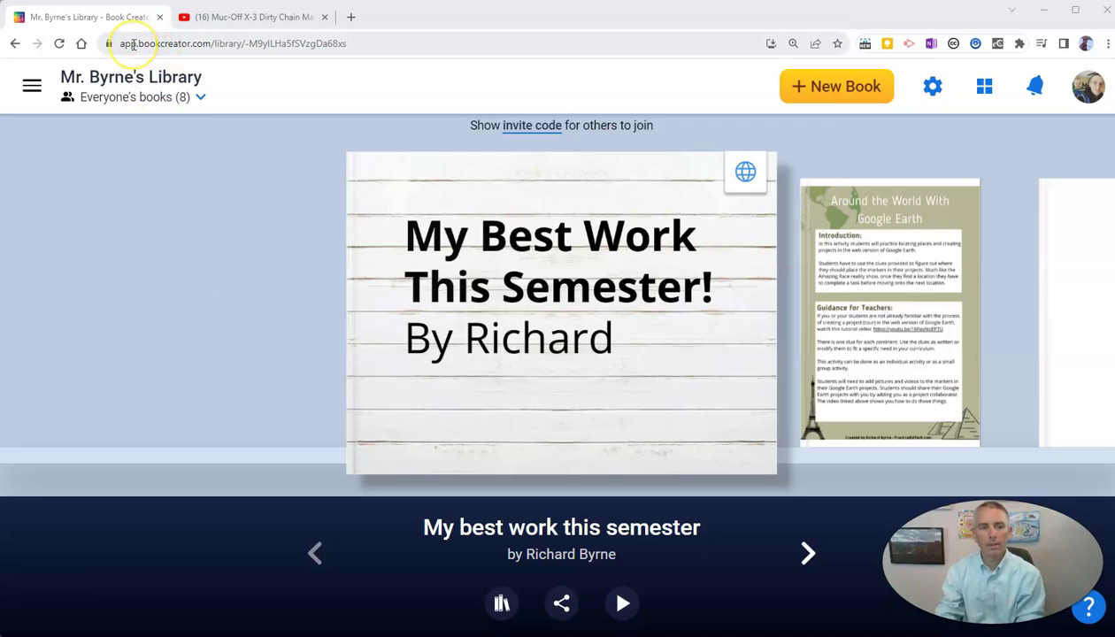
{"action": "left_click", "coordinate": [815, 88]}
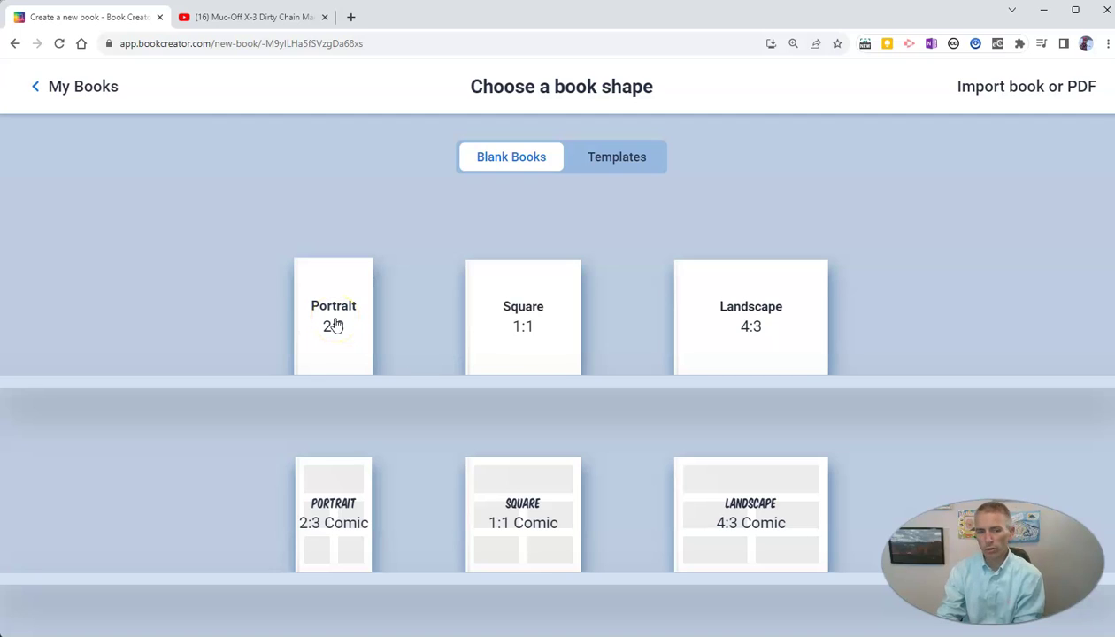
{"action": "left_click", "coordinate": [340, 365]}
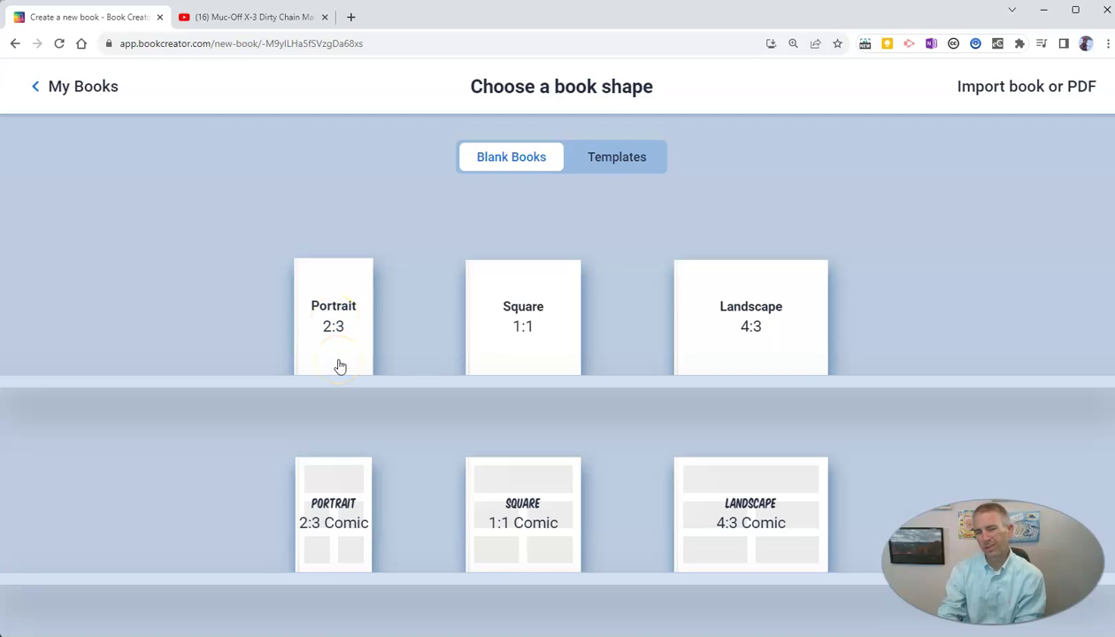
{"action": "left_click", "coordinate": [636, 162]}
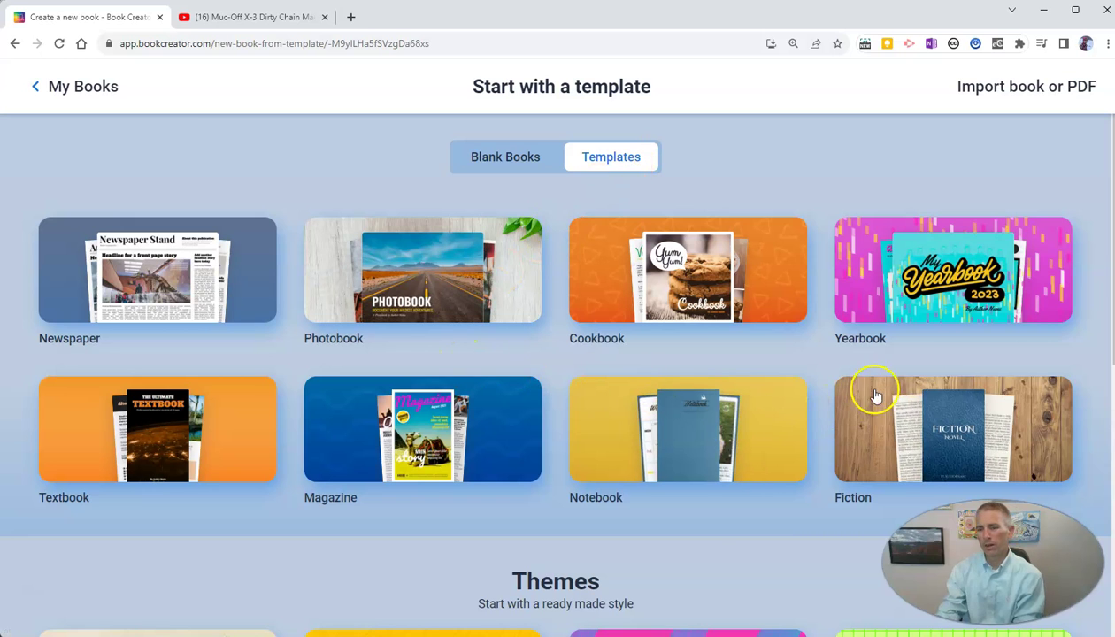
{"action": "scroll", "coordinate": [672, 443], "scroll_direction": "down", "scroll_amount": 3}
{"action": "scroll", "coordinate": [637, 460], "scroll_direction": "down", "scroll_amount": 3}
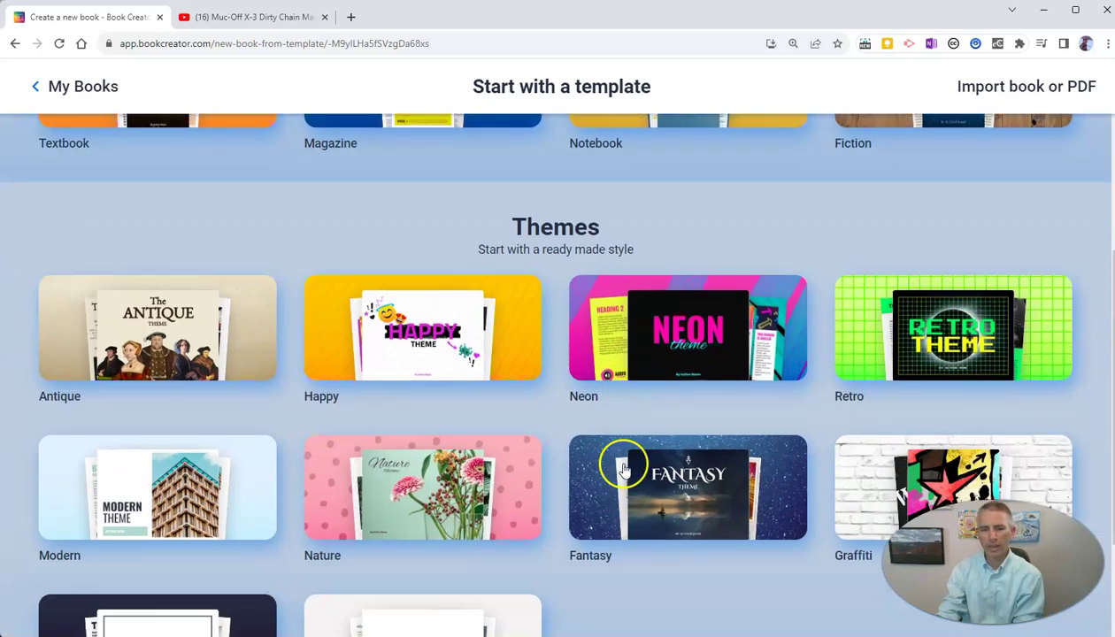
{"action": "scroll", "coordinate": [617, 465], "scroll_direction": "up", "scroll_amount": 6}
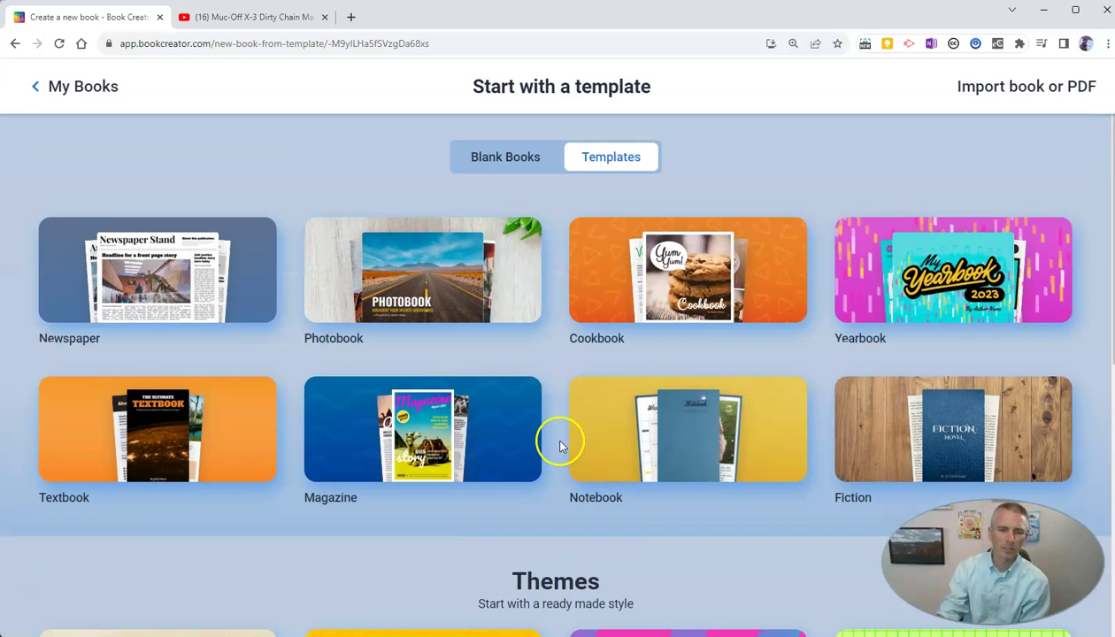
{"action": "left_click", "coordinate": [508, 161]}
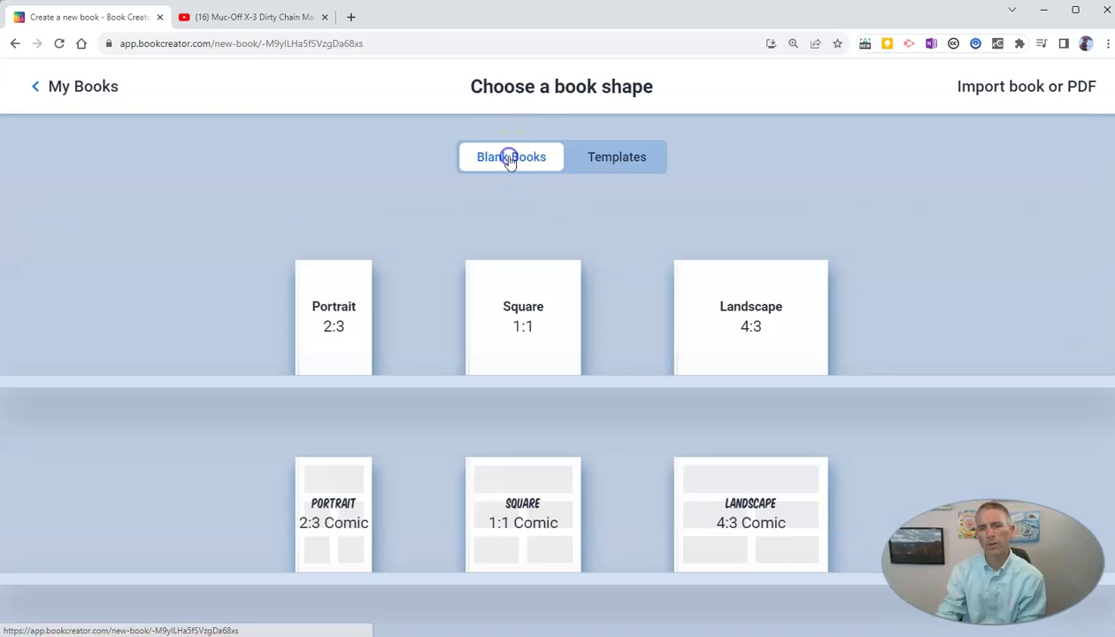
Step: Create a blank Portrait 2:3 book and add a 'Who Is Richard?' text box to its cover
{"action": "left_click", "coordinate": [340, 314]}
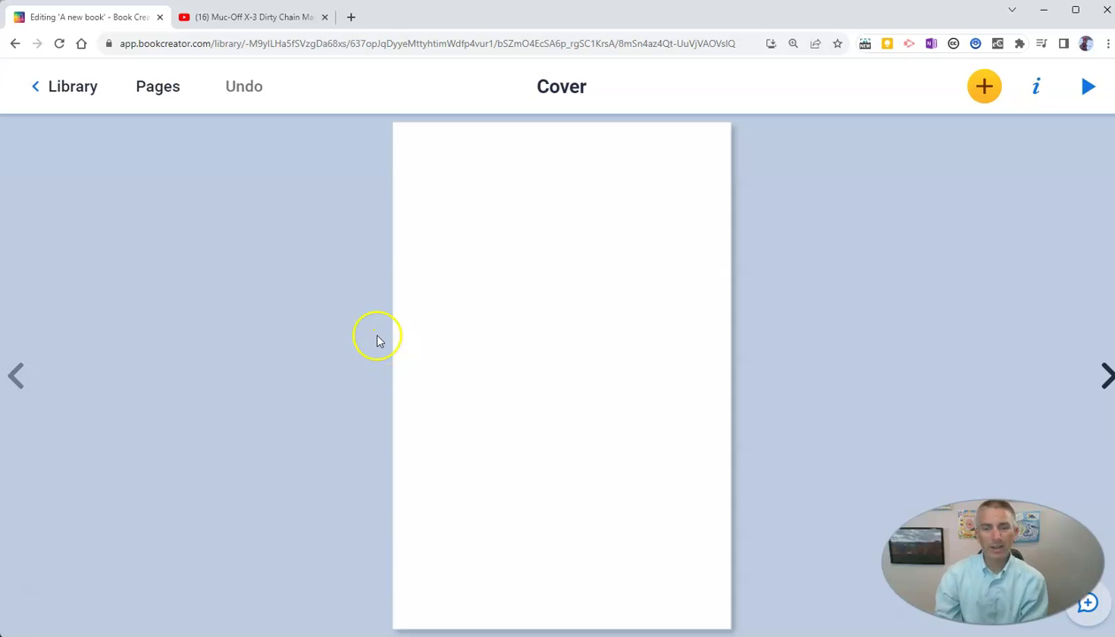
{"action": "left_click", "coordinate": [986, 89]}
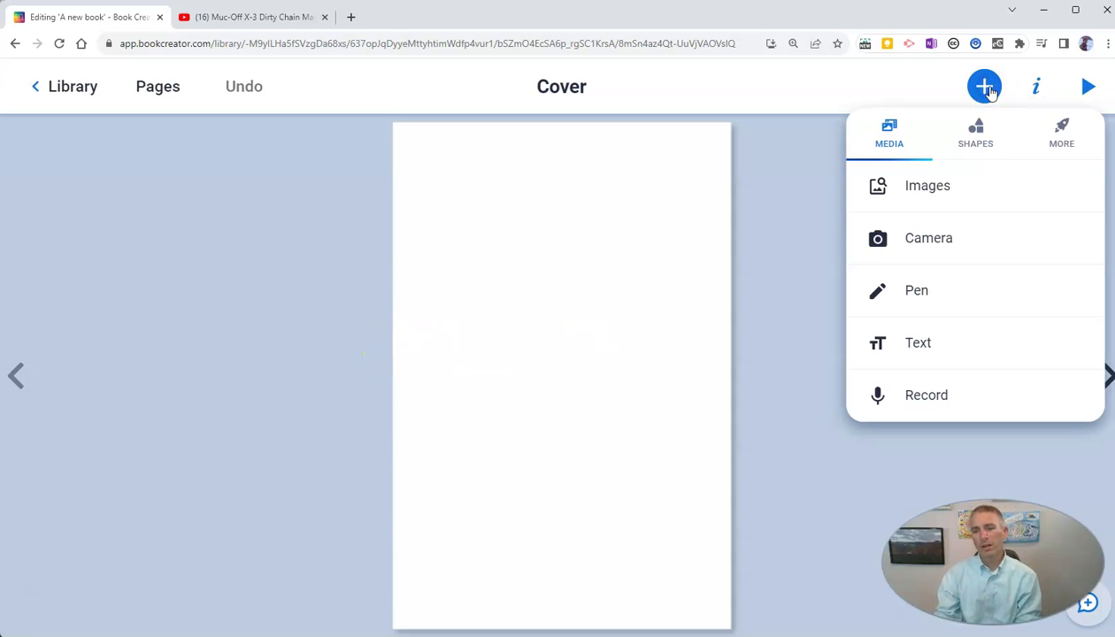
{"action": "left_click", "coordinate": [920, 340]}
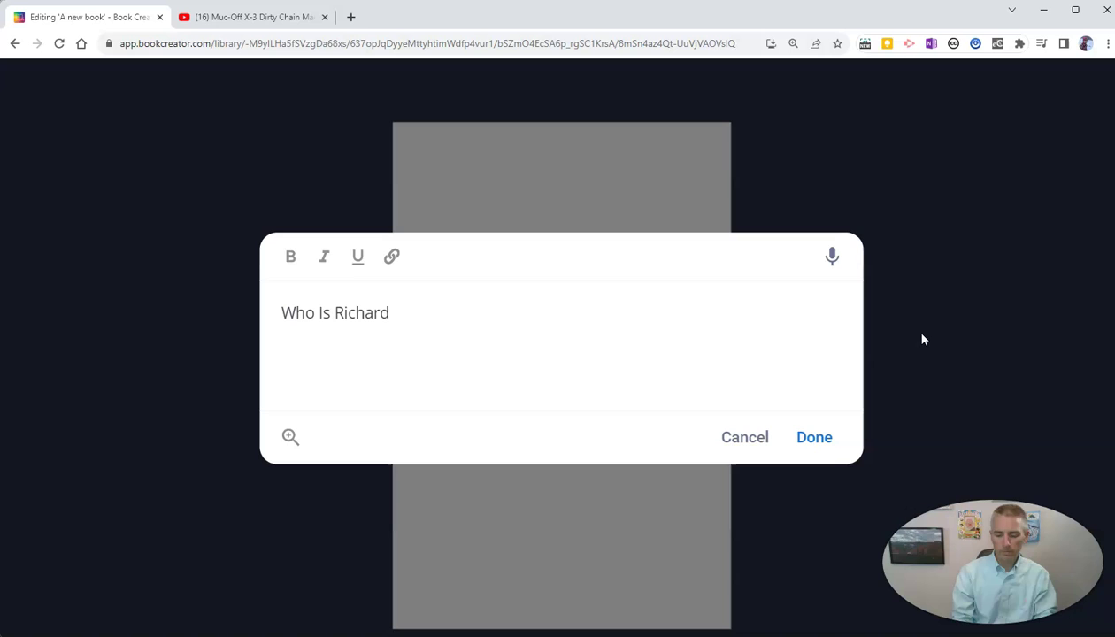
{"action": "type", "text": "Who Is Richard?"}
{"action": "left_click", "coordinate": [814, 437]}
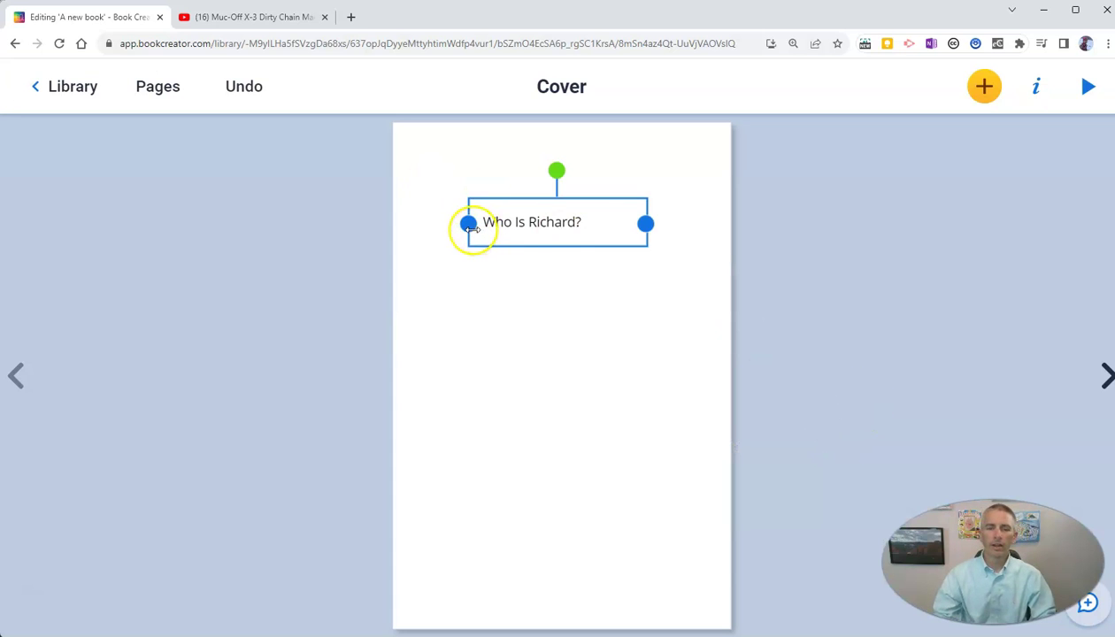
Step: Widen the title box on both sides and make the 'Who Is Richard?' text bold
{"action": "left_click_drag", "start_coordinate": [468, 224], "coordinate": [437, 226]}
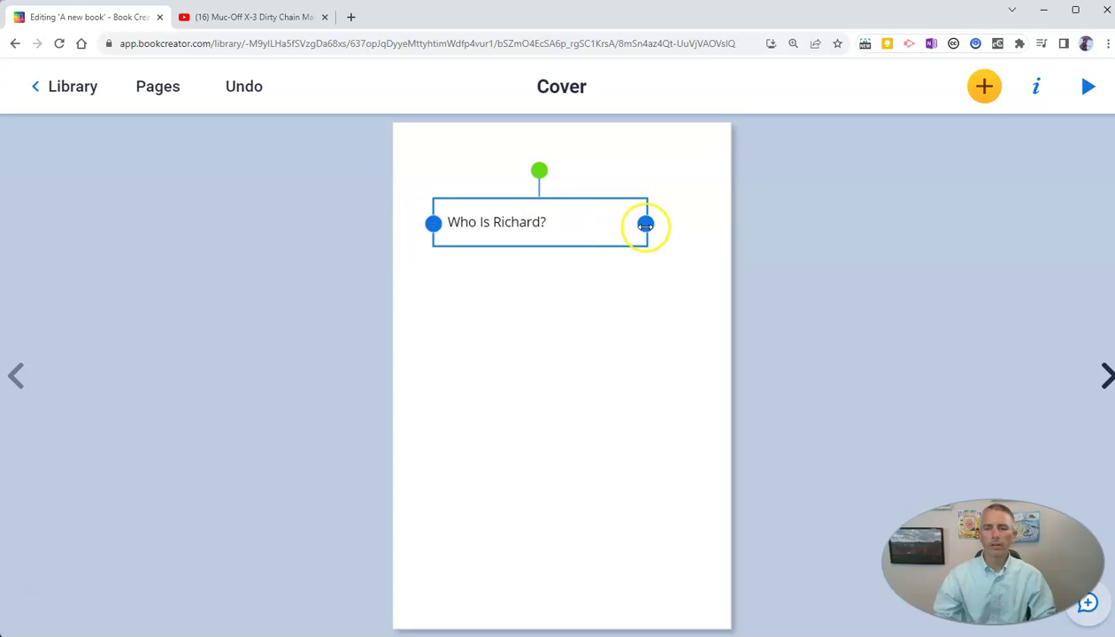
{"action": "left_click_drag", "start_coordinate": [645, 223], "coordinate": [629, 196]}
{"action": "double_click", "coordinate": [536, 220]}
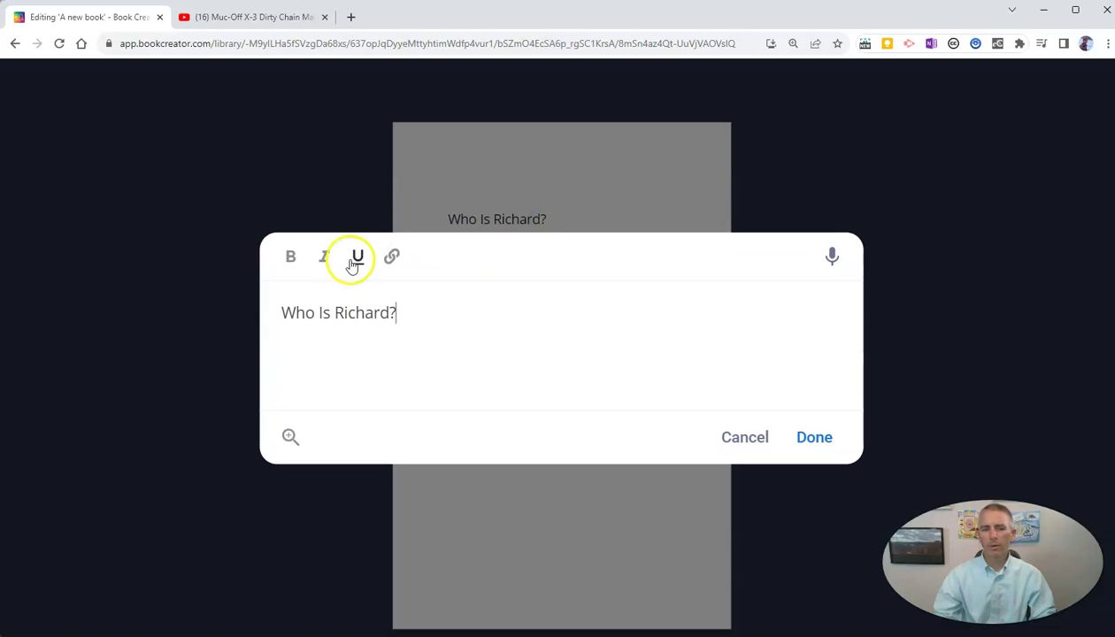
{"action": "left_click", "coordinate": [293, 264]}
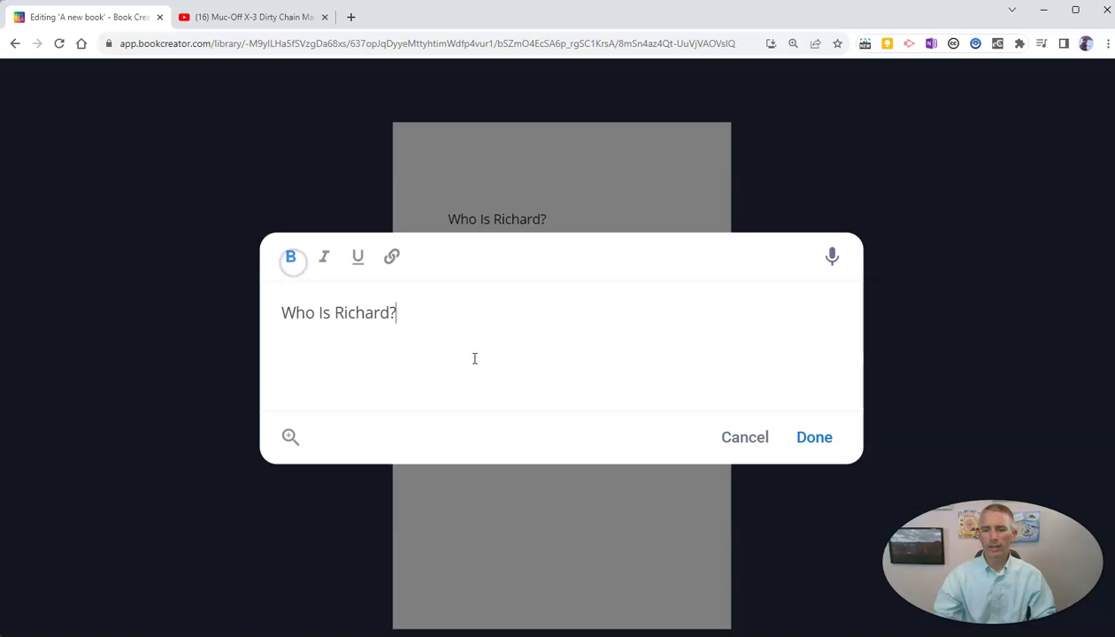
{"action": "triple_click", "coordinate": [296, 303]}
{"action": "left_click", "coordinate": [290, 256]}
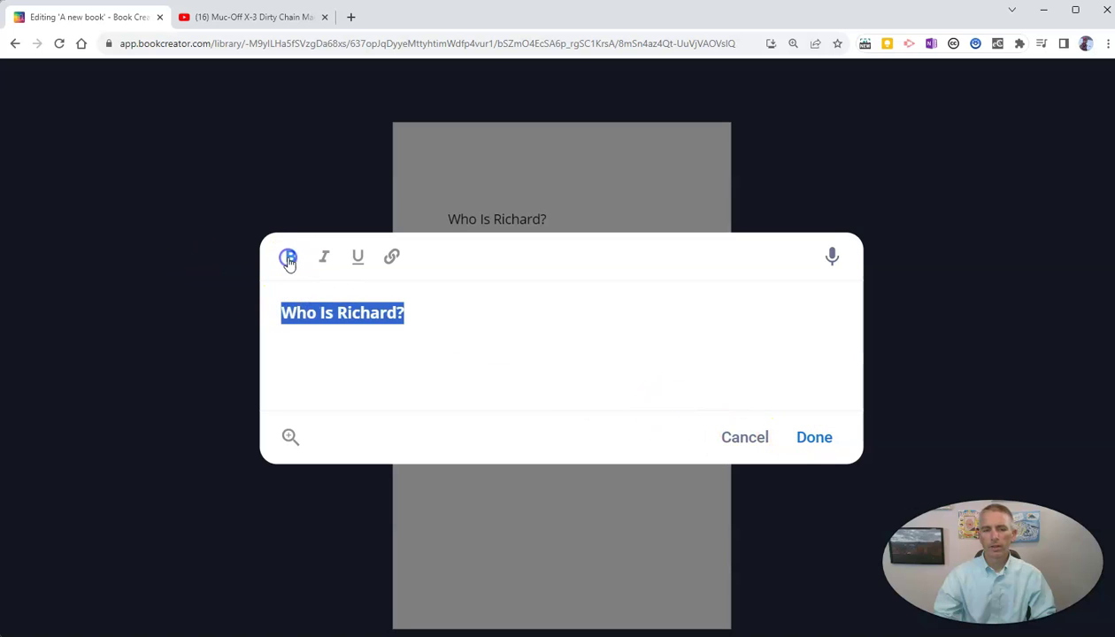
{"action": "left_click", "coordinate": [815, 439]}
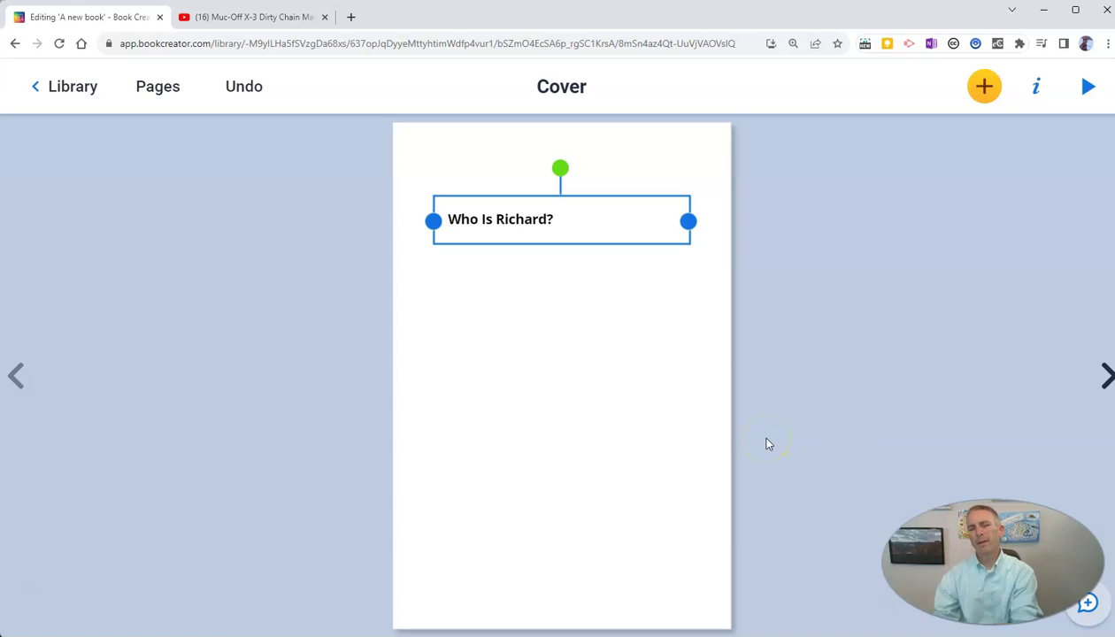
Step: Set the cover title to size 38, centre-aligned, in the Libre Baskerville font
{"action": "left_click", "coordinate": [1036, 88]}
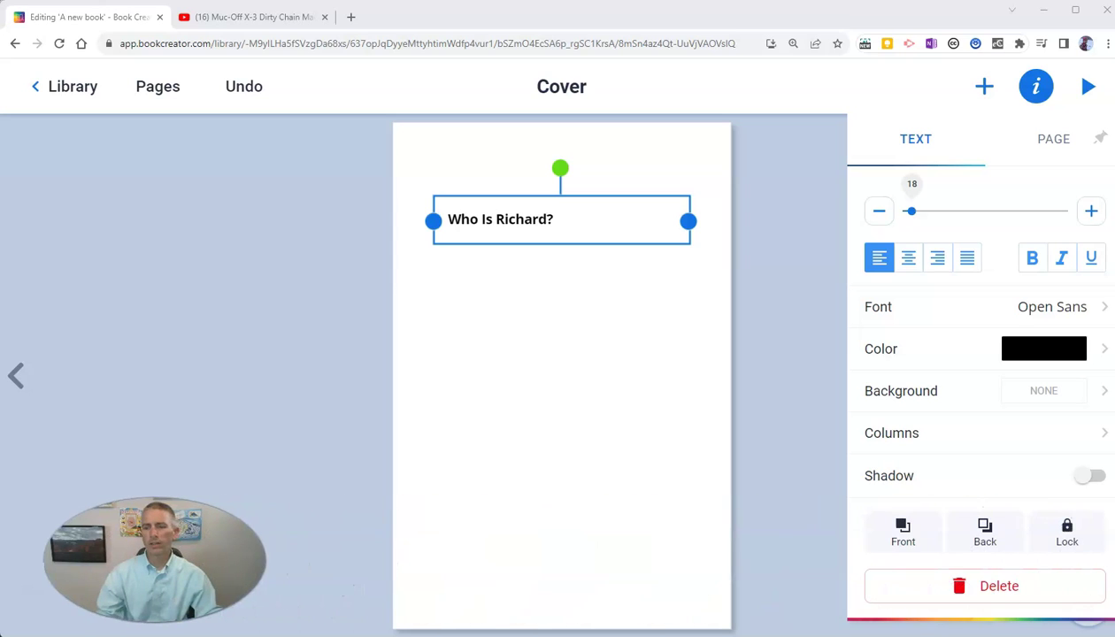
{"action": "left_click_drag", "start_coordinate": [912, 212], "coordinate": [921, 212]}
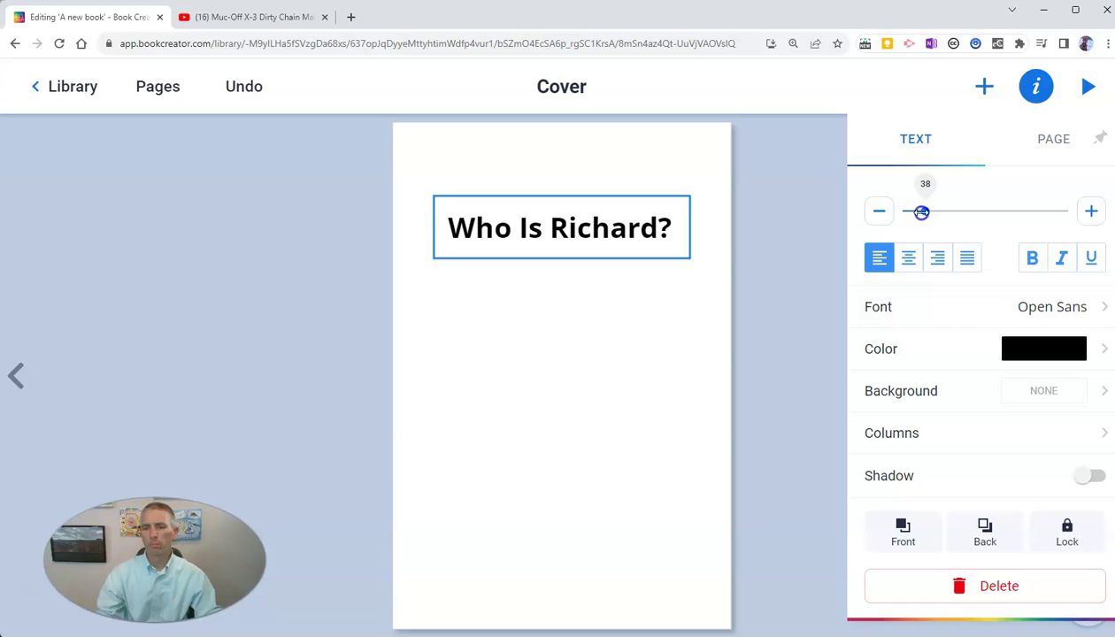
{"action": "left_click", "coordinate": [911, 258]}
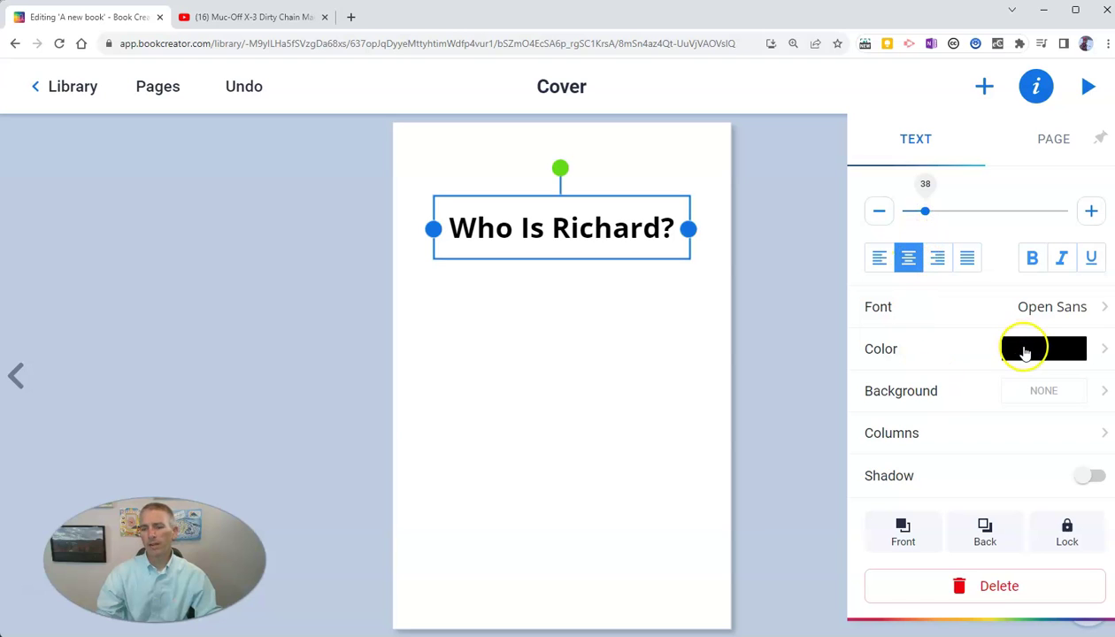
{"action": "left_click", "coordinate": [1040, 311]}
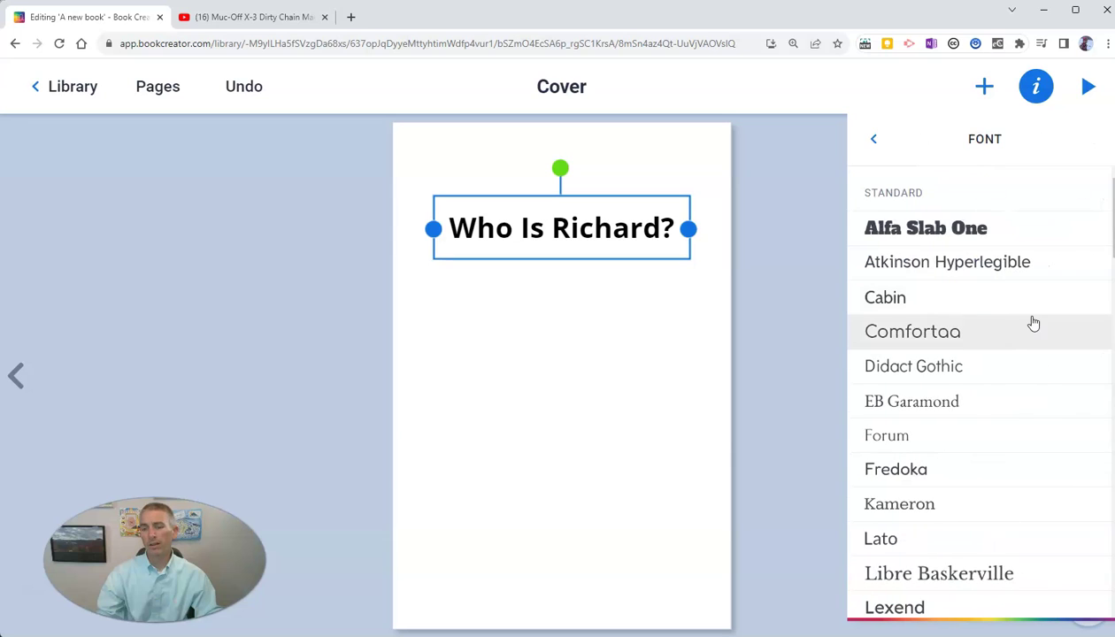
{"action": "left_click", "coordinate": [902, 305]}
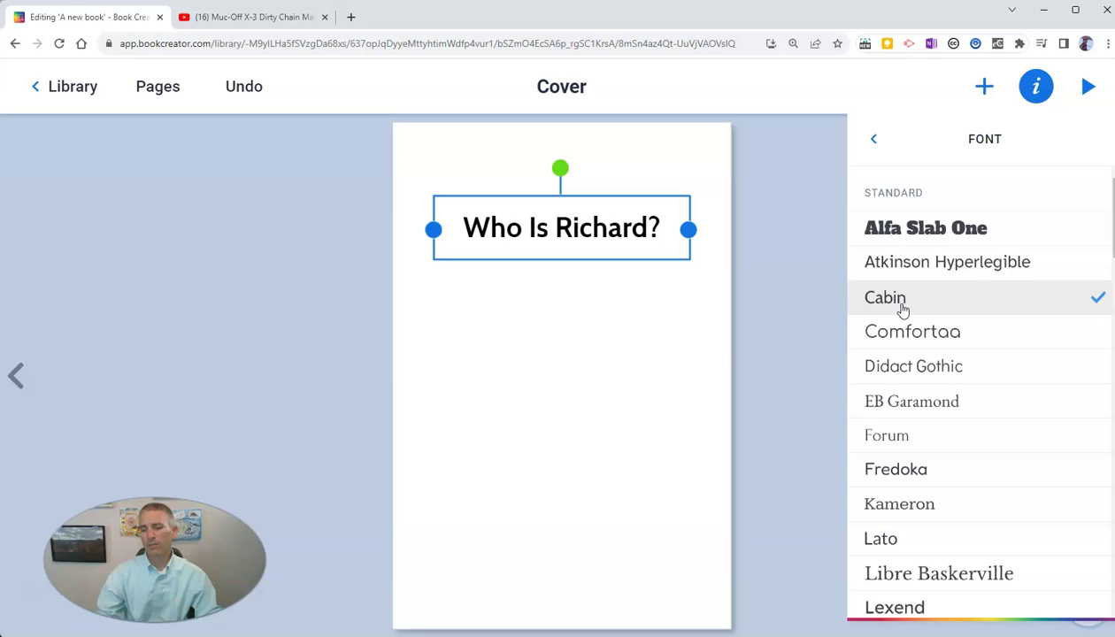
{"action": "left_click", "coordinate": [911, 608]}
{"action": "scroll", "coordinate": [919, 501], "scroll_direction": "down", "scroll_amount": 1}
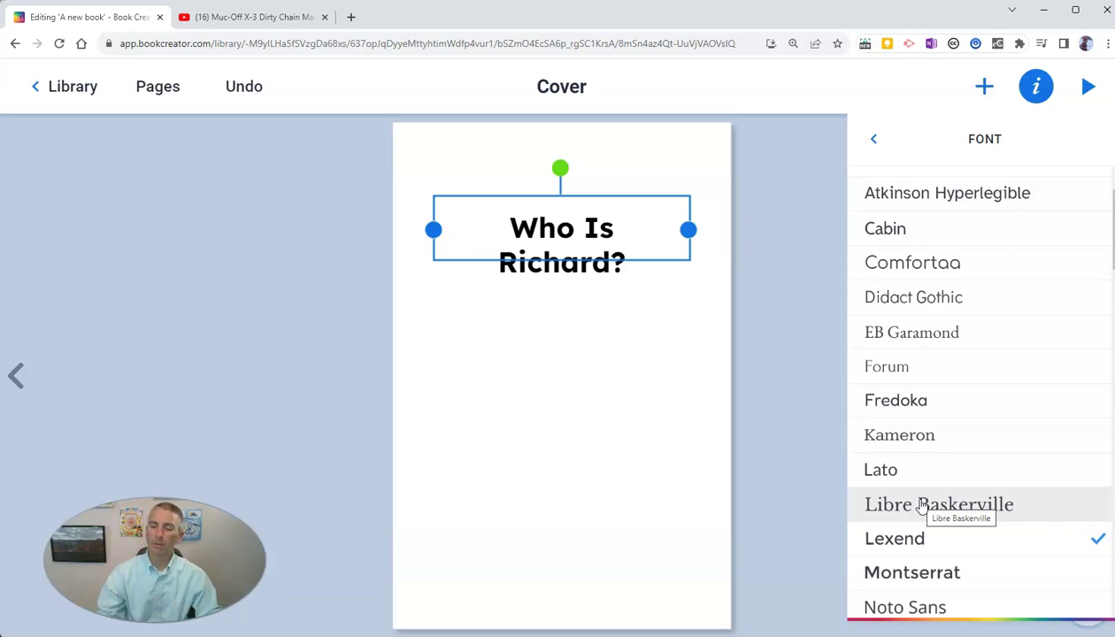
{"action": "left_click", "coordinate": [920, 580]}
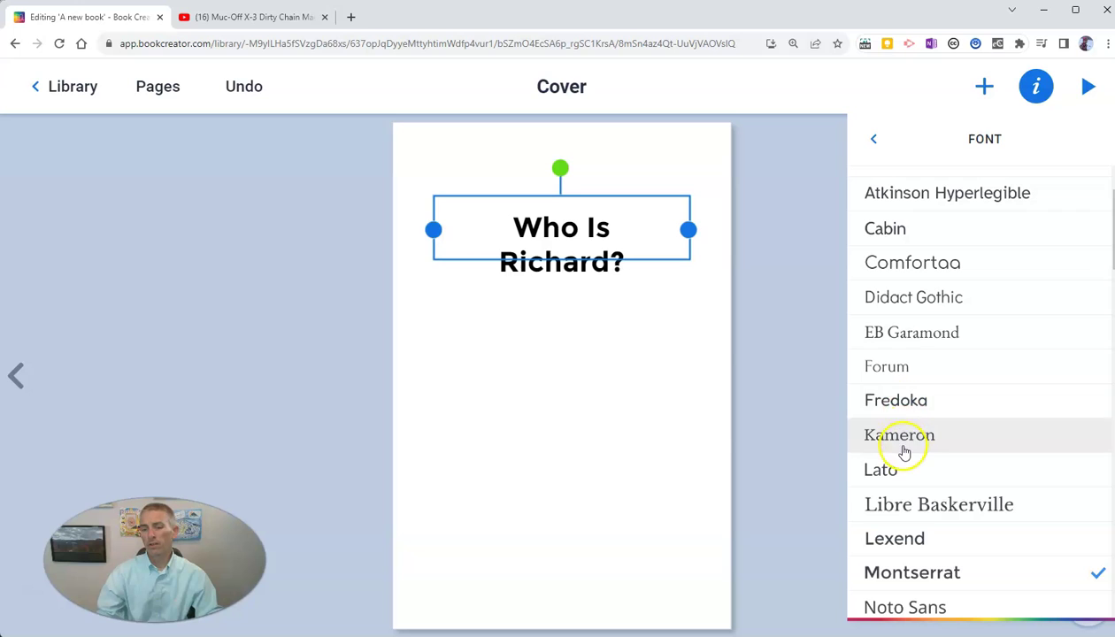
{"action": "left_click", "coordinate": [904, 504]}
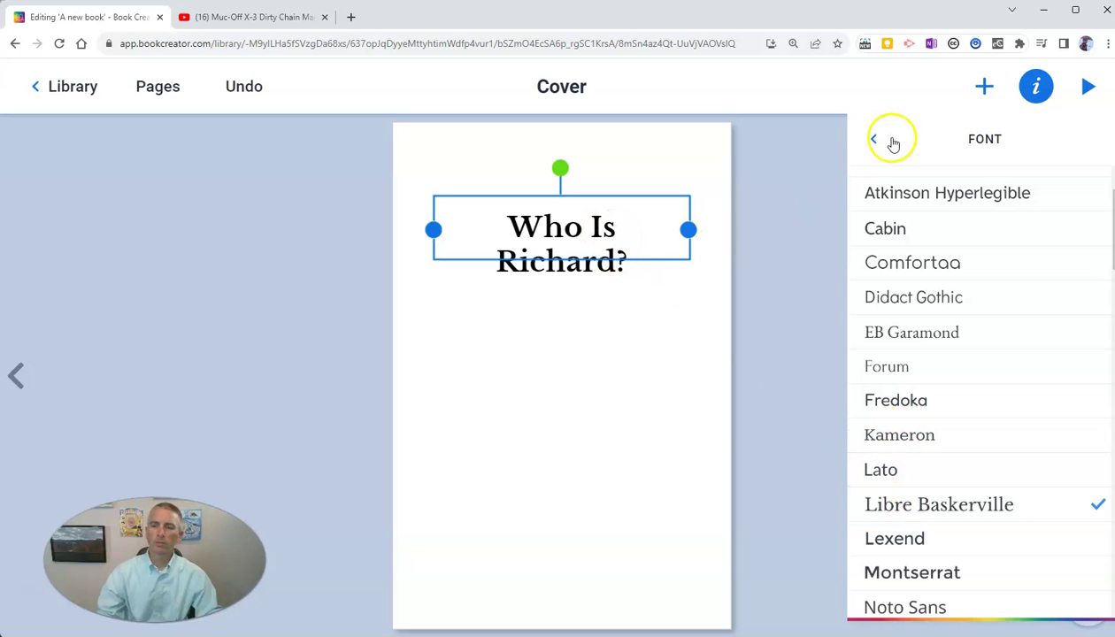
{"action": "left_click", "coordinate": [874, 139]}
Step: Change the title's 'Is' to lowercase so it reads 'Who is Richard?'
{"action": "double_click", "coordinate": [602, 232]}
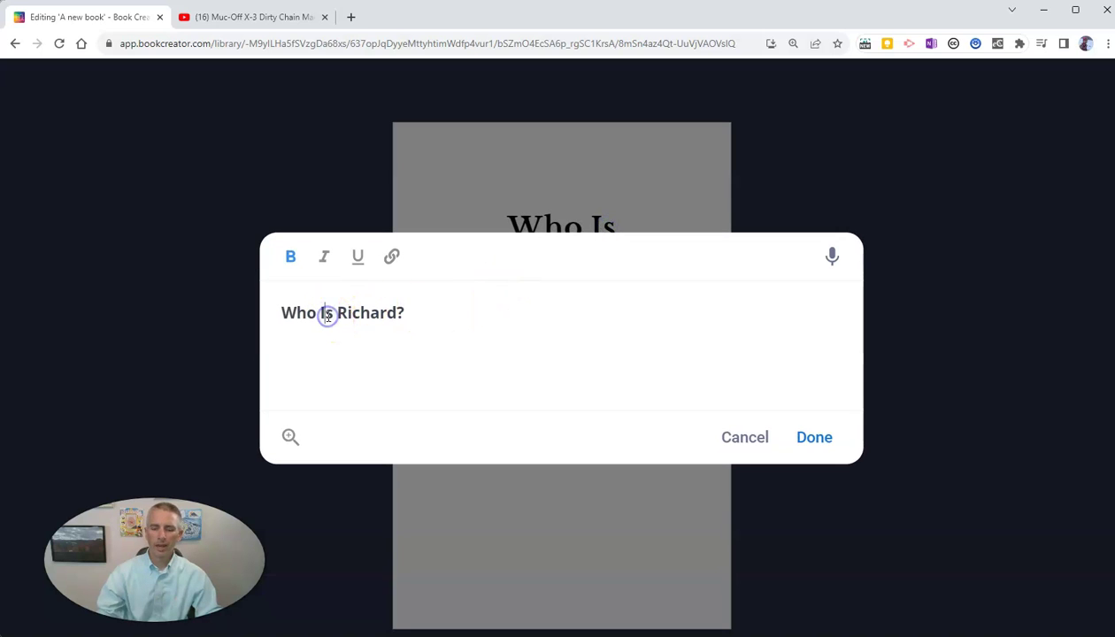
{"action": "key", "text": "BackSpace"}
{"action": "type", "text": "i"}
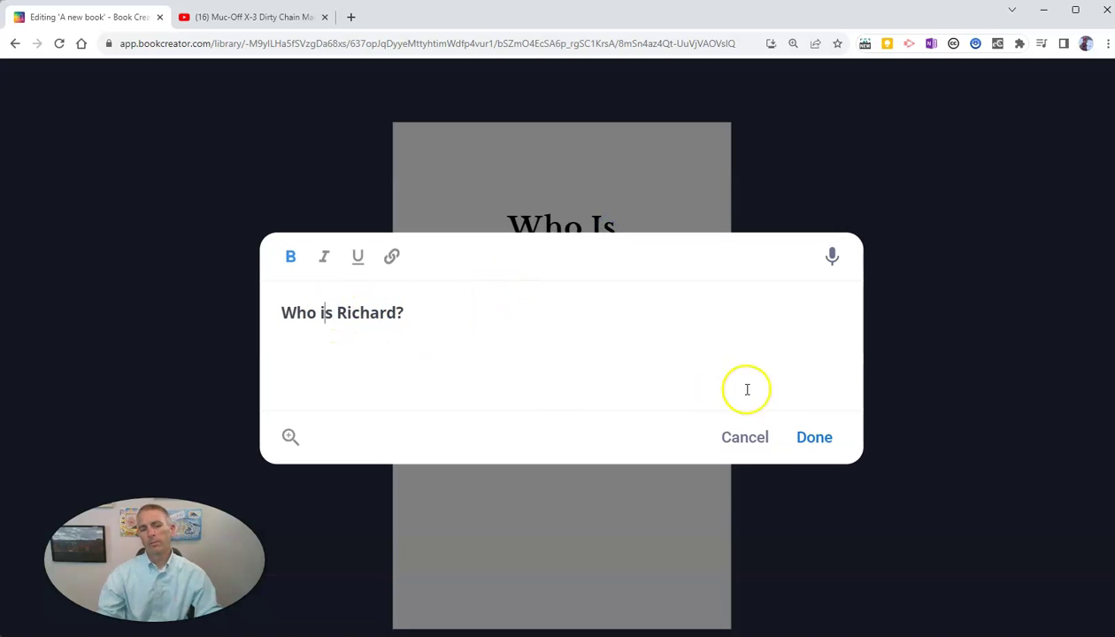
{"action": "left_click", "coordinate": [809, 443]}
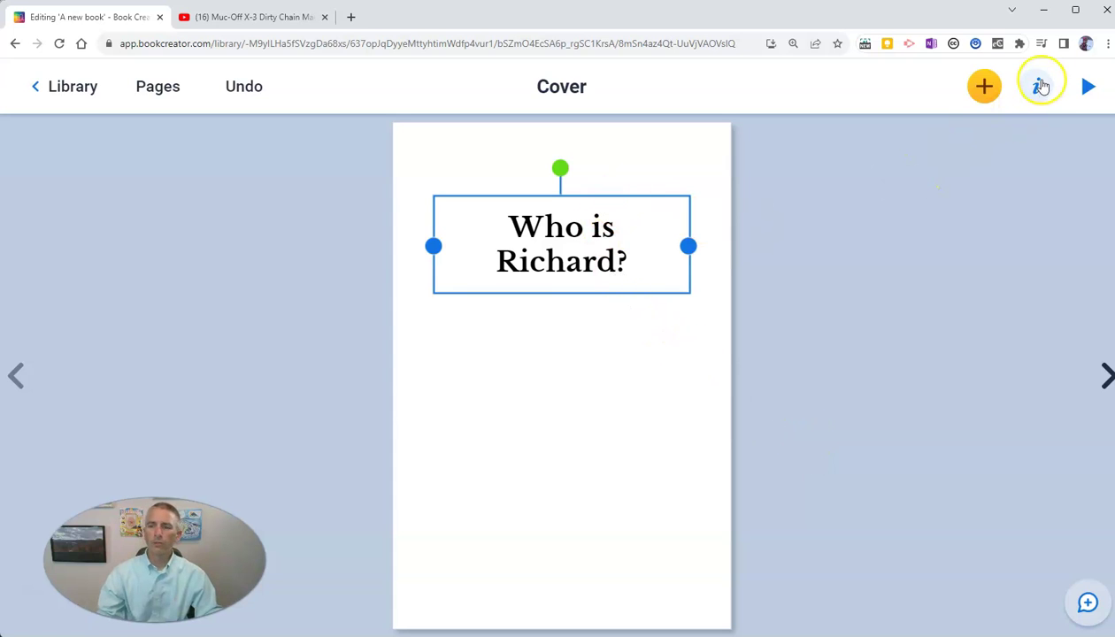
Step: Apply the dark wood-plank swatch from Recent as the cover page background
{"action": "left_click", "coordinate": [660, 449]}
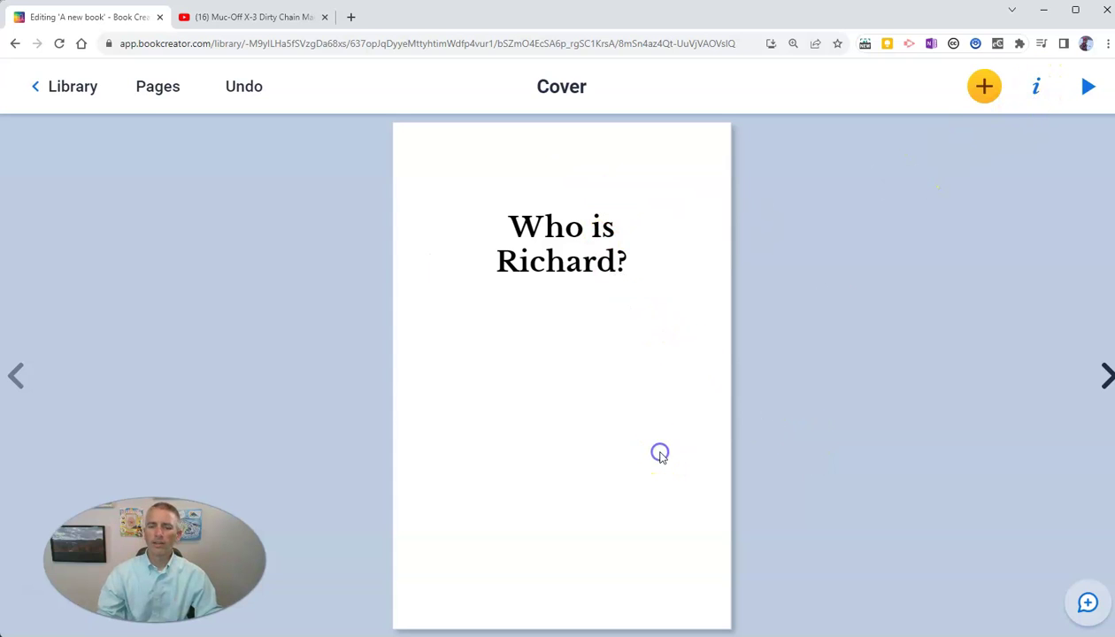
{"action": "left_click", "coordinate": [1043, 94]}
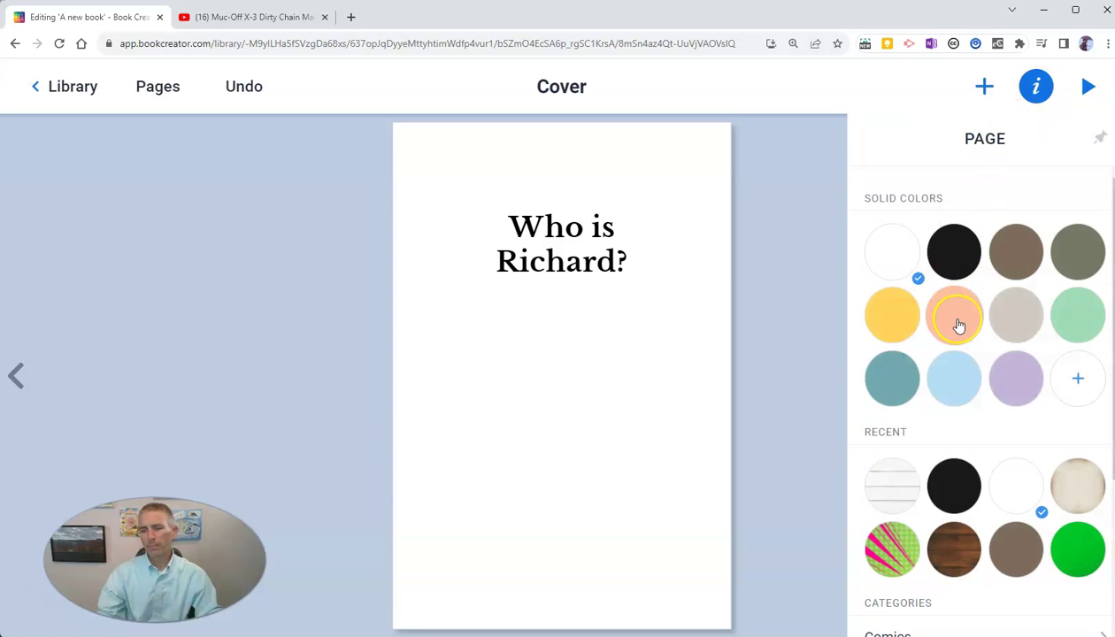
{"action": "left_click", "coordinate": [949, 563]}
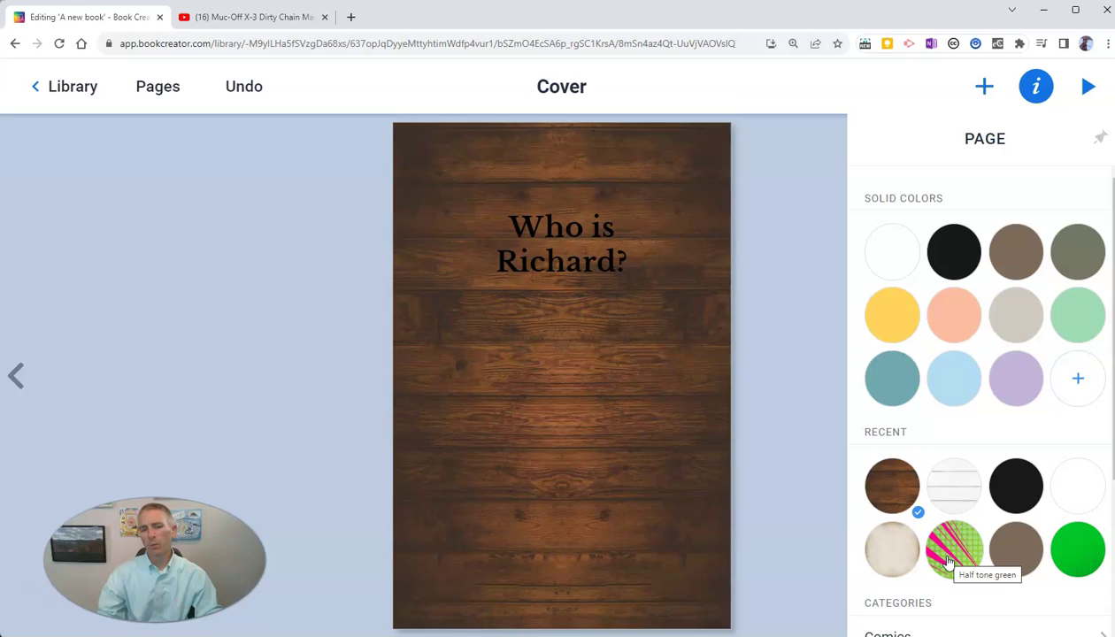
{"action": "double_click", "coordinate": [570, 266]}
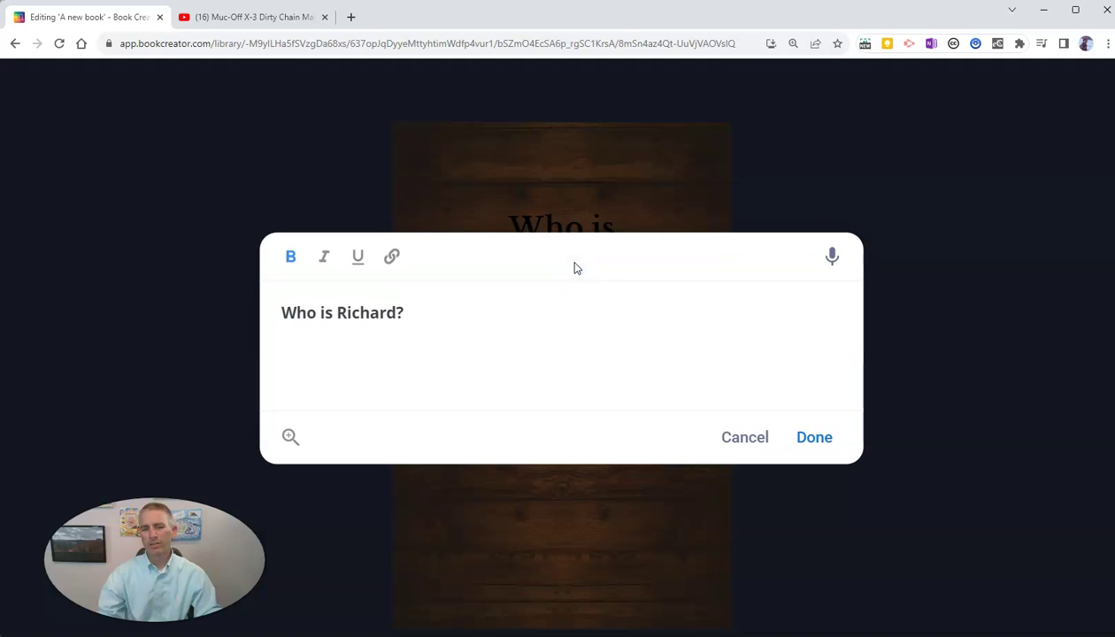
{"action": "left_click", "coordinate": [812, 440]}
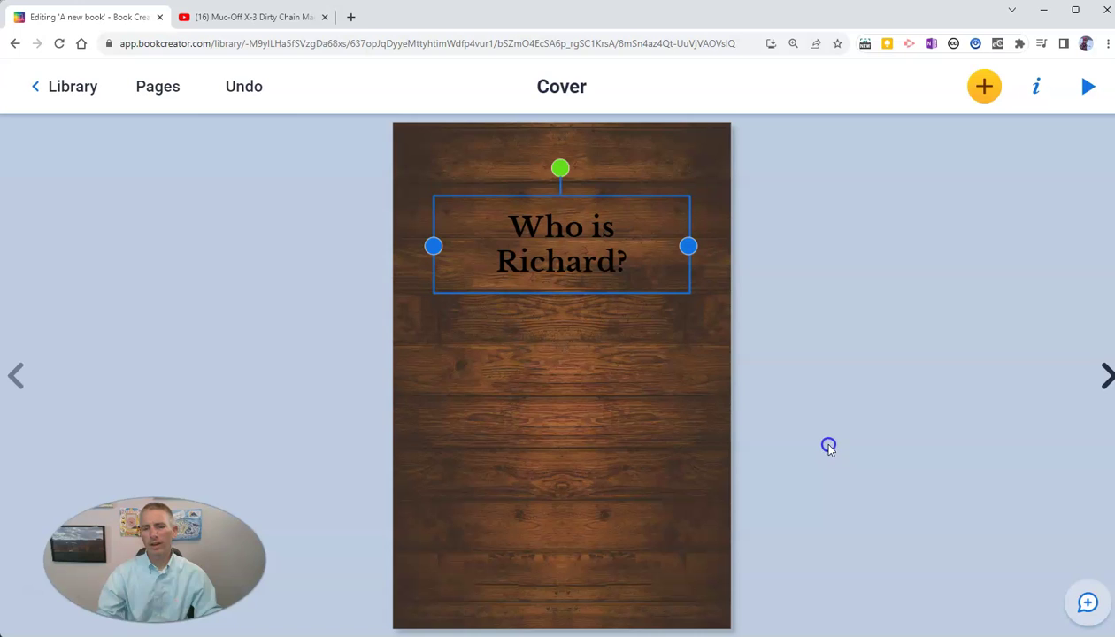
{"action": "left_click", "coordinate": [595, 256]}
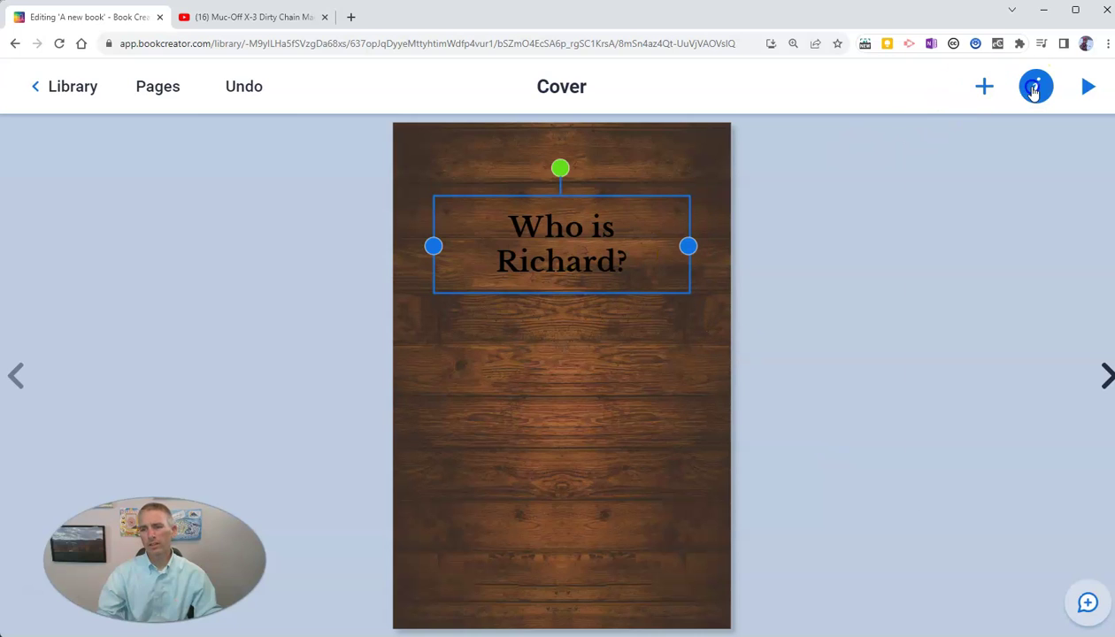
Step: Colour the cover title text yellow
{"action": "left_click", "coordinate": [1034, 87]}
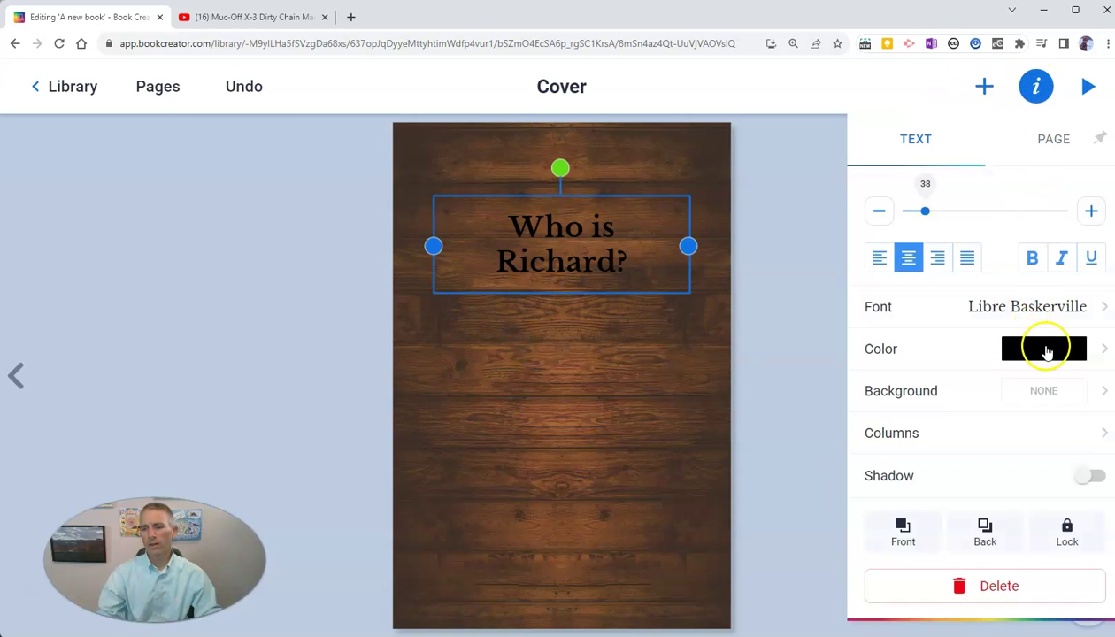
{"action": "left_click", "coordinate": [1046, 352]}
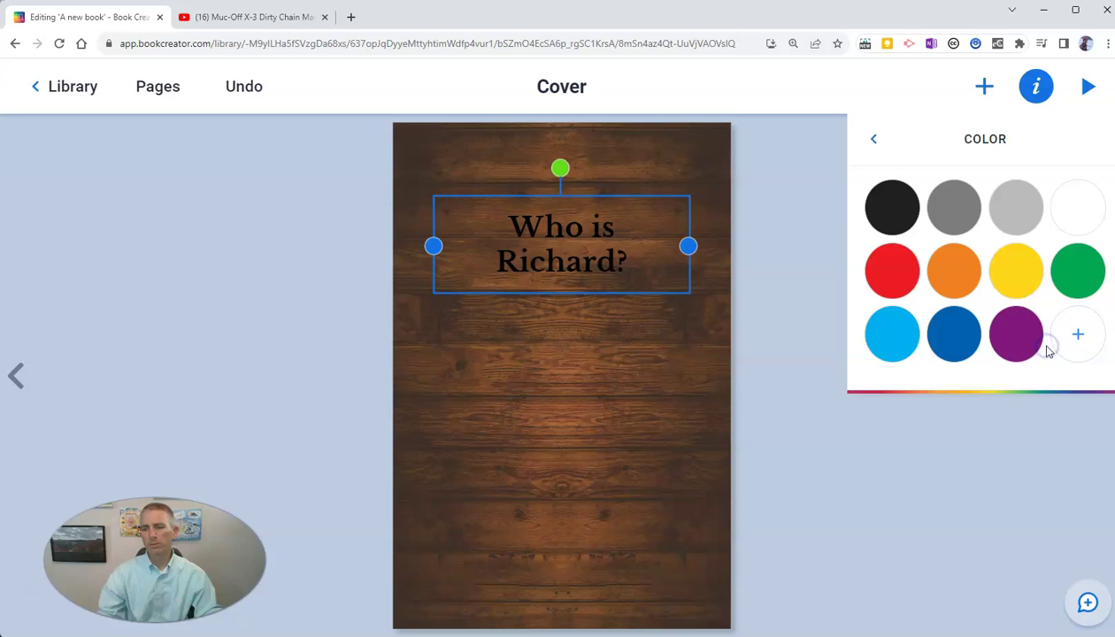
{"action": "left_click", "coordinate": [1020, 283]}
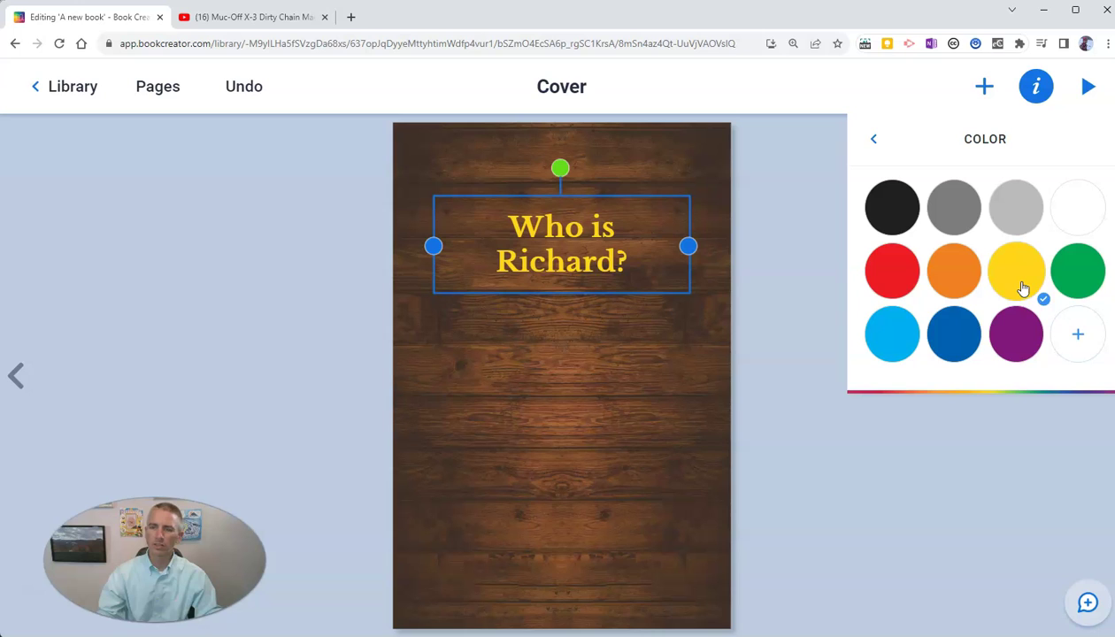
Step: Enlarge the title from size 38 to 46, then go to the blank pages 2–3 spread
{"action": "left_click", "coordinate": [873, 140]}
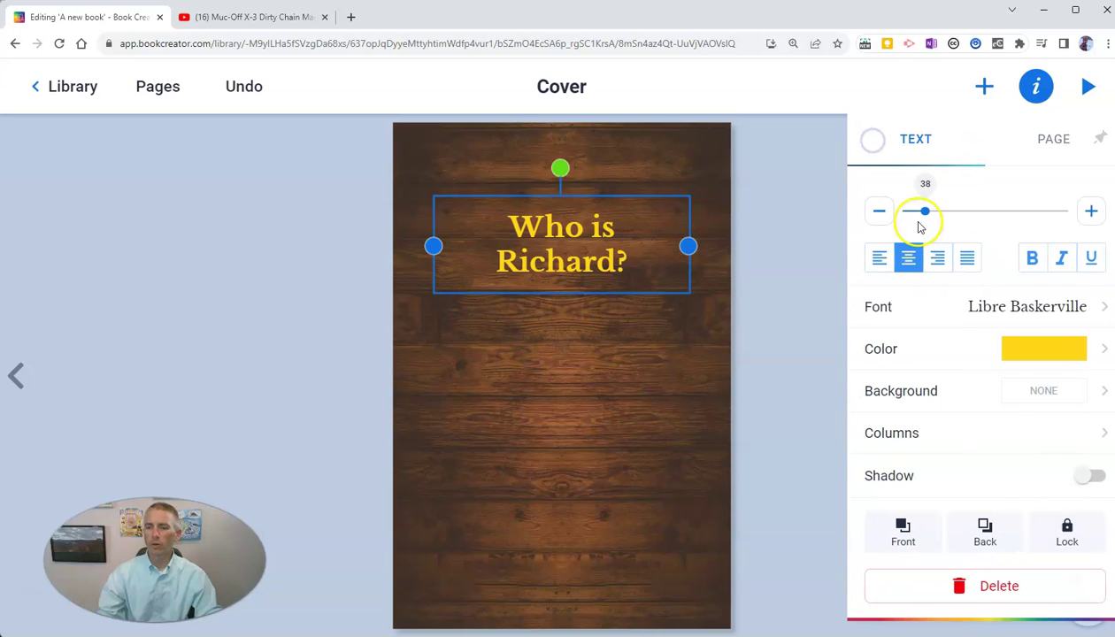
{"action": "left_click_drag", "start_coordinate": [924, 211], "coordinate": [936, 211]}
{"action": "left_click", "coordinate": [816, 324]}
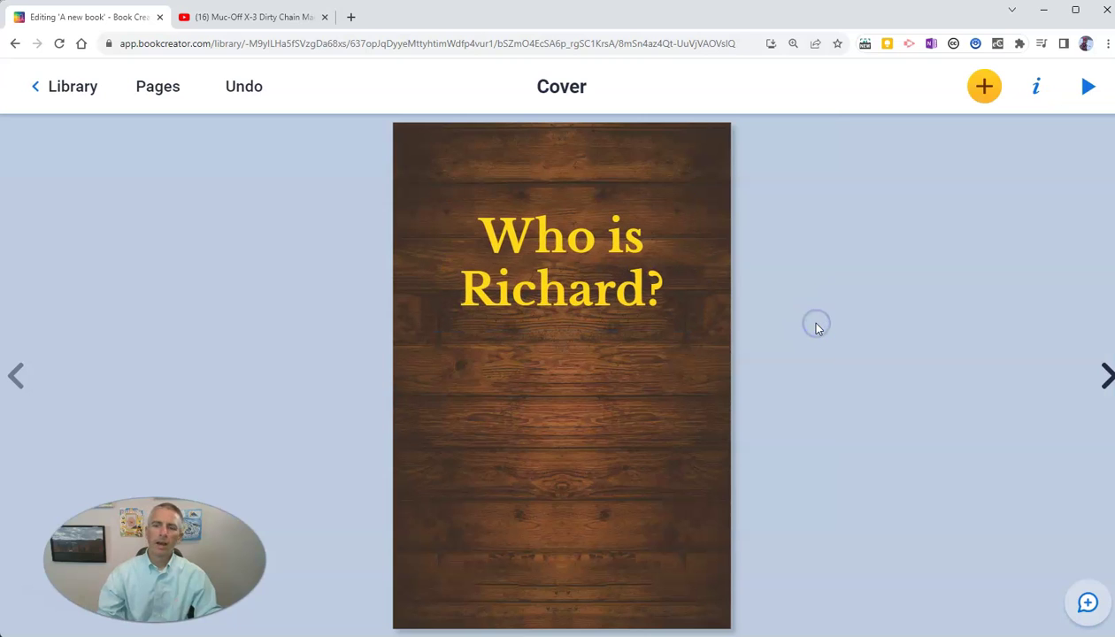
{"action": "left_click", "coordinate": [1106, 376]}
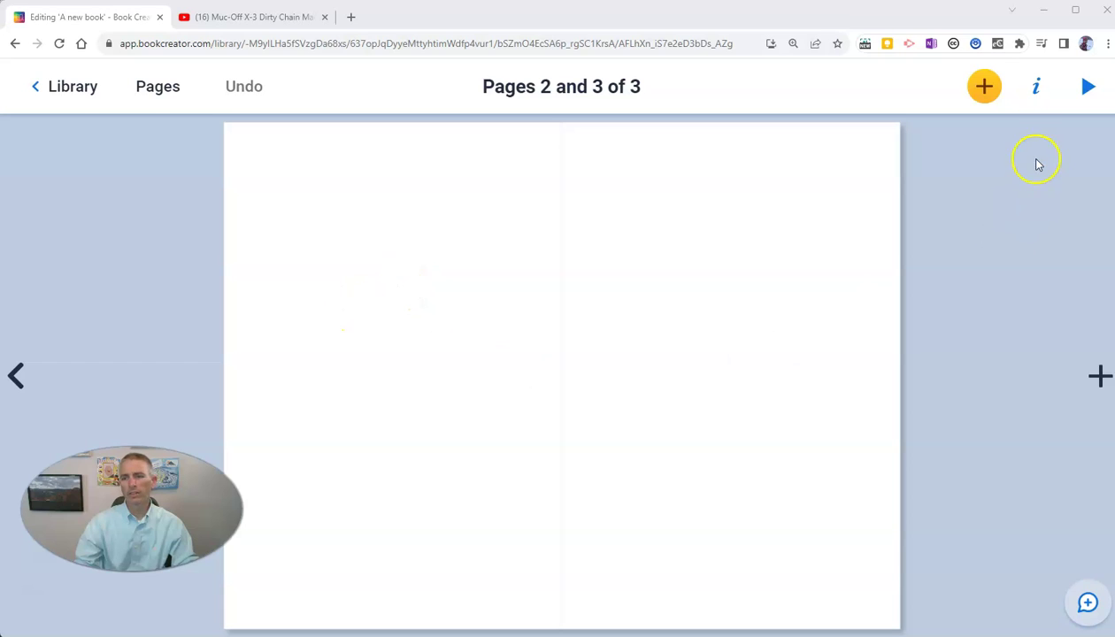
Step: Upload the headshot photo from the Desktop's Who Am I folder onto page 2
{"action": "left_click", "coordinate": [986, 88]}
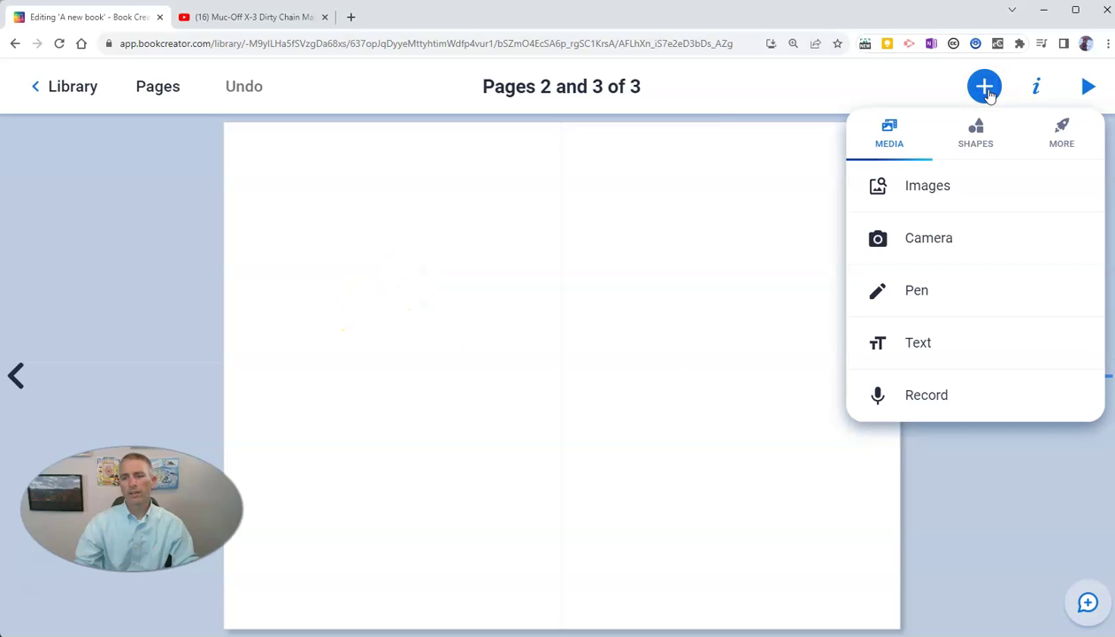
{"action": "left_click", "coordinate": [938, 185]}
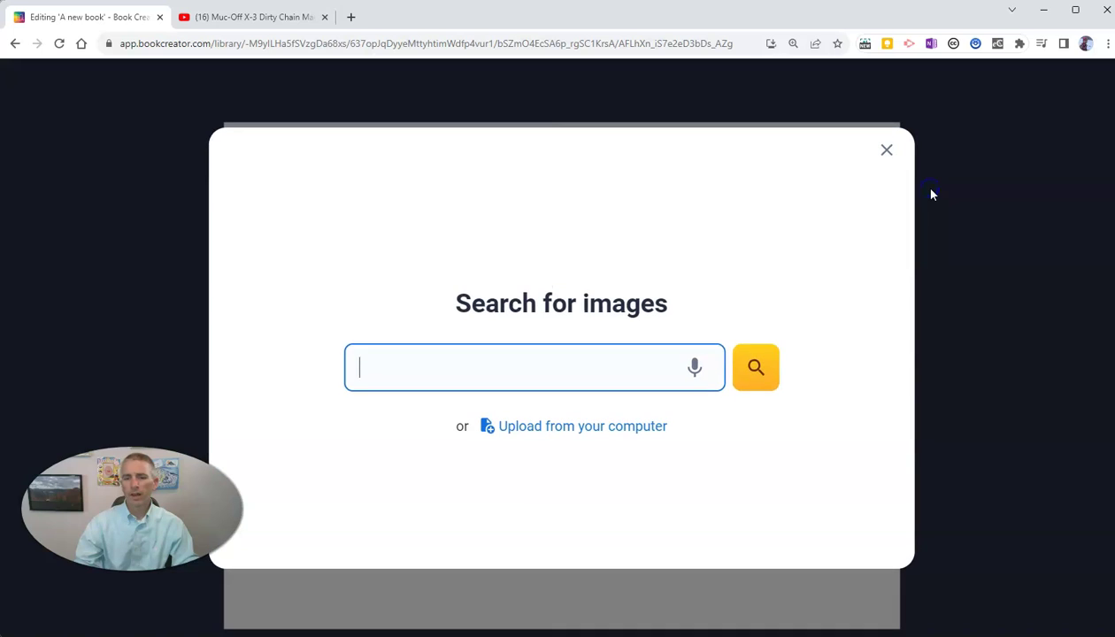
{"action": "left_click", "coordinate": [528, 368]}
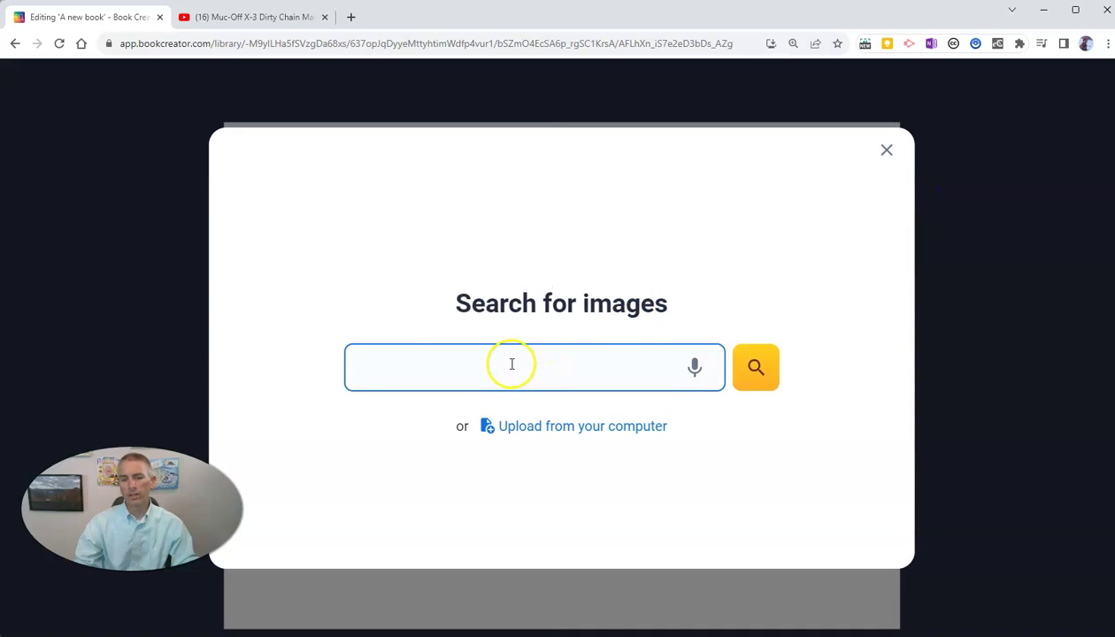
{"action": "left_click", "coordinate": [550, 431]}
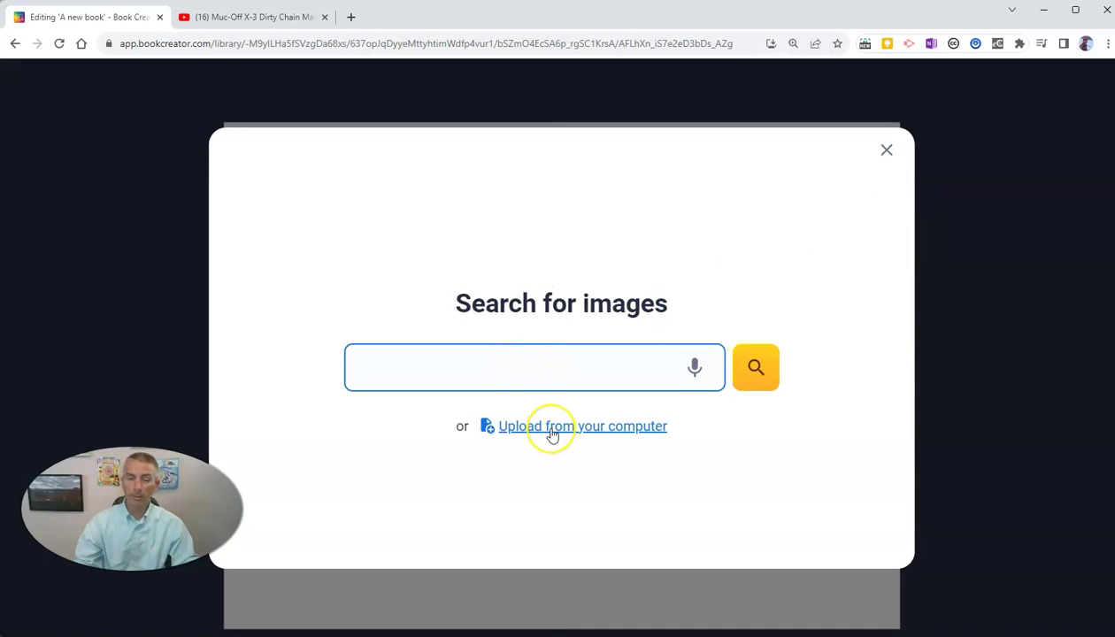
{"action": "left_click", "coordinate": [550, 431]}
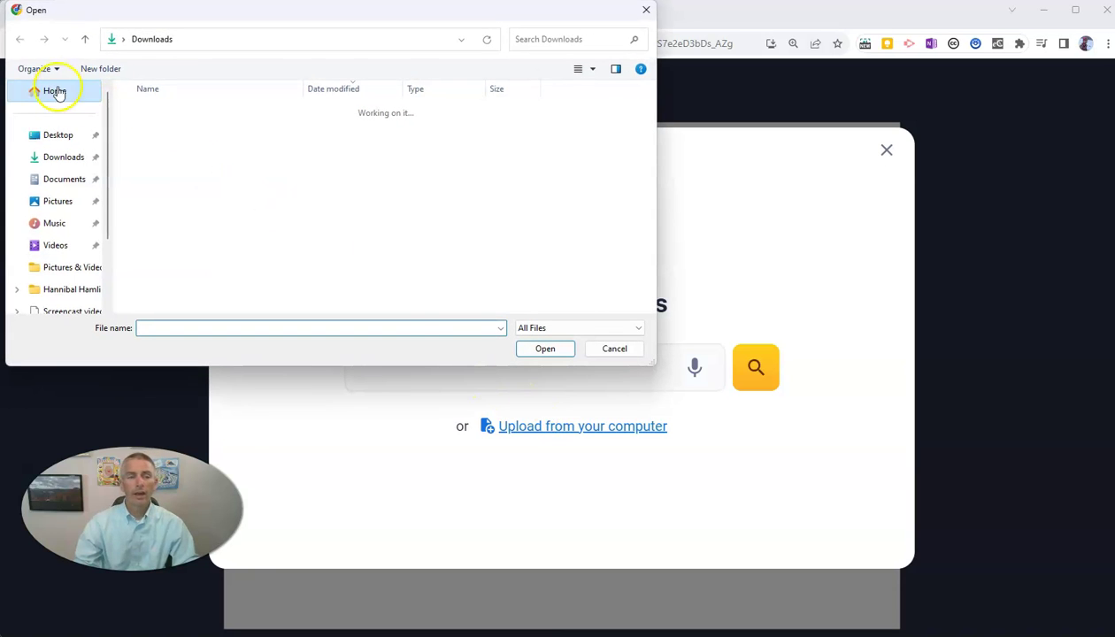
{"action": "left_click", "coordinate": [60, 141]}
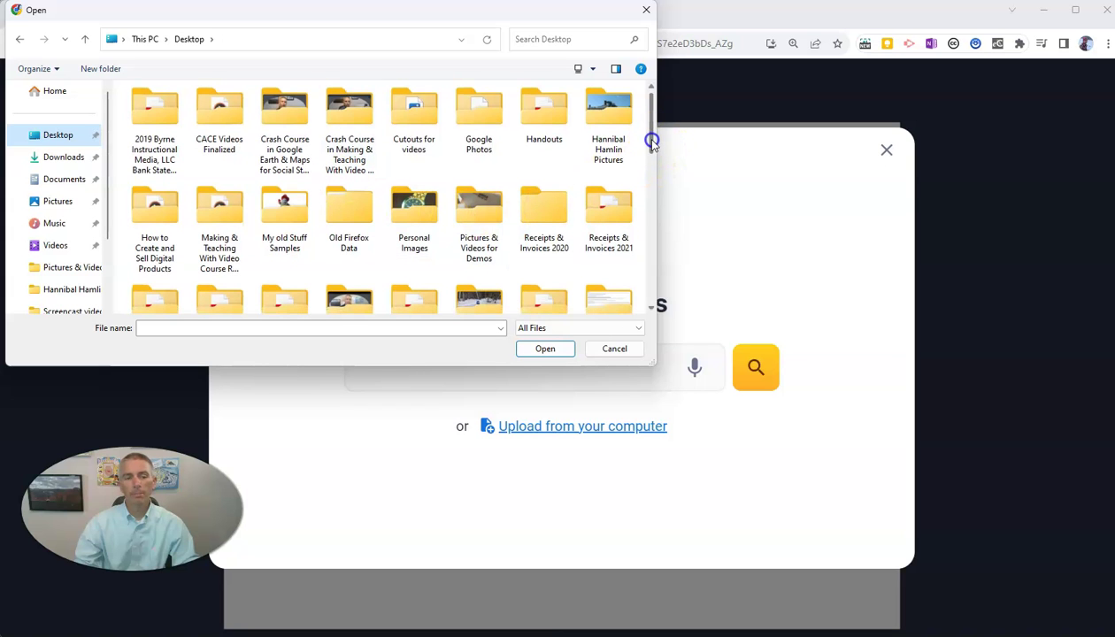
{"action": "left_click_drag", "start_coordinate": [652, 139], "coordinate": [651, 194]}
{"action": "left_click", "coordinate": [216, 212]}
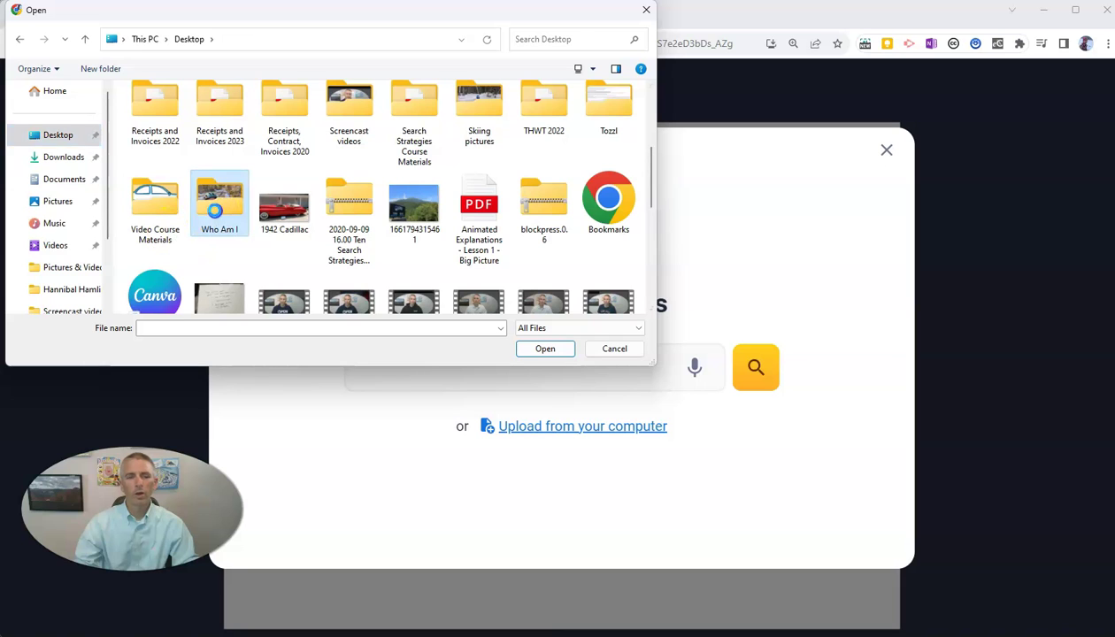
{"action": "double_click", "coordinate": [216, 211]}
{"action": "left_click", "coordinate": [312, 124]}
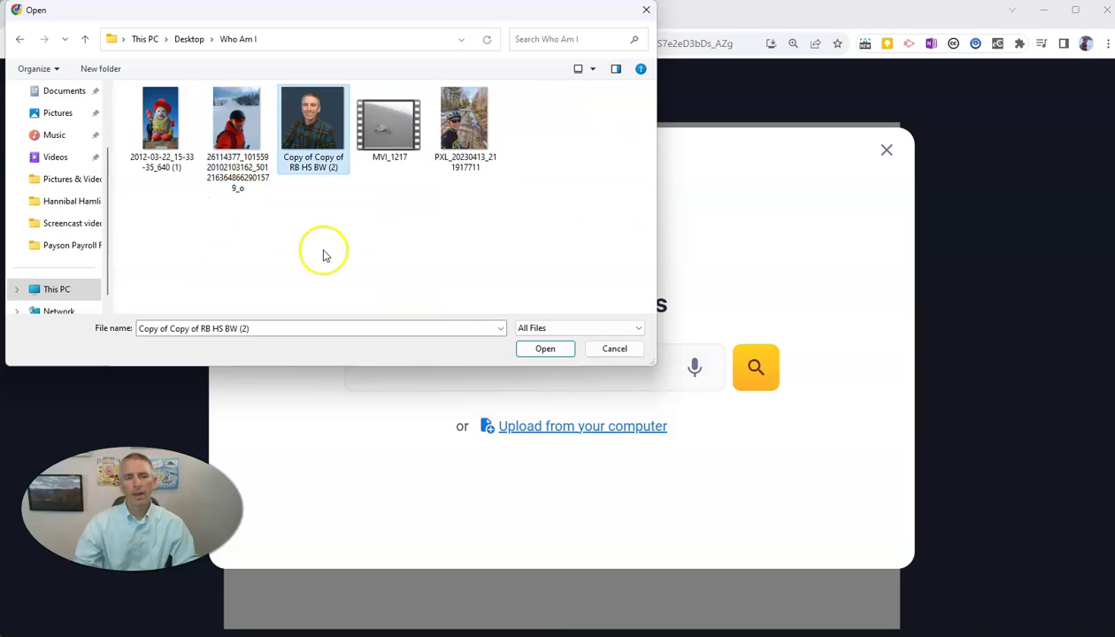
{"action": "left_click", "coordinate": [545, 348]}
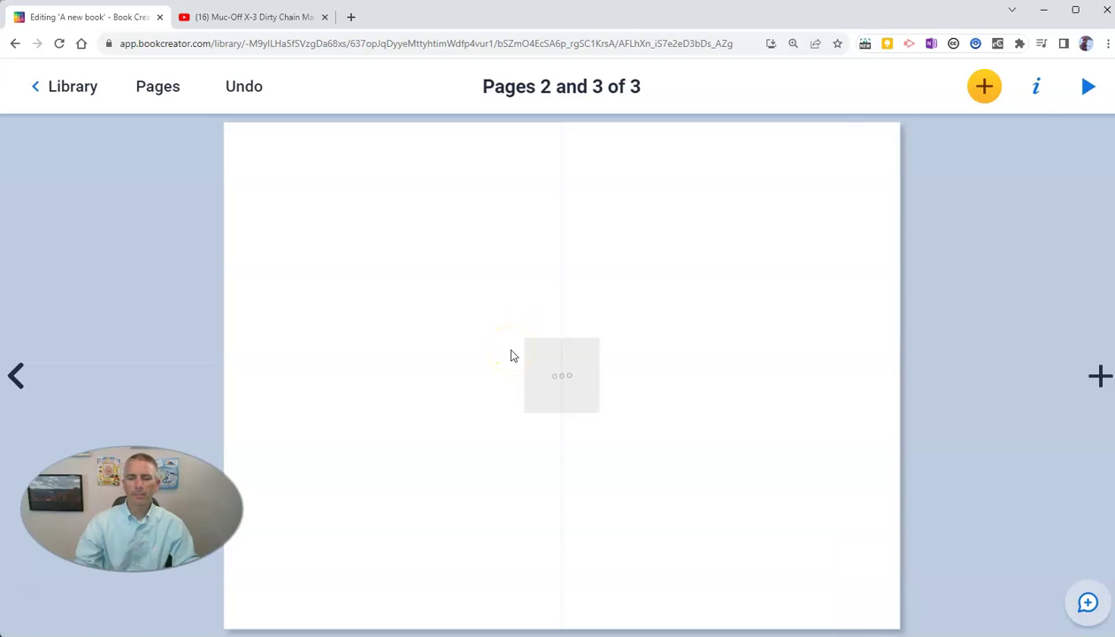
Step: Shrink the headshot to about 550 by 550 and move it to page 2's top-left
{"action": "left_click", "coordinate": [577, 359]}
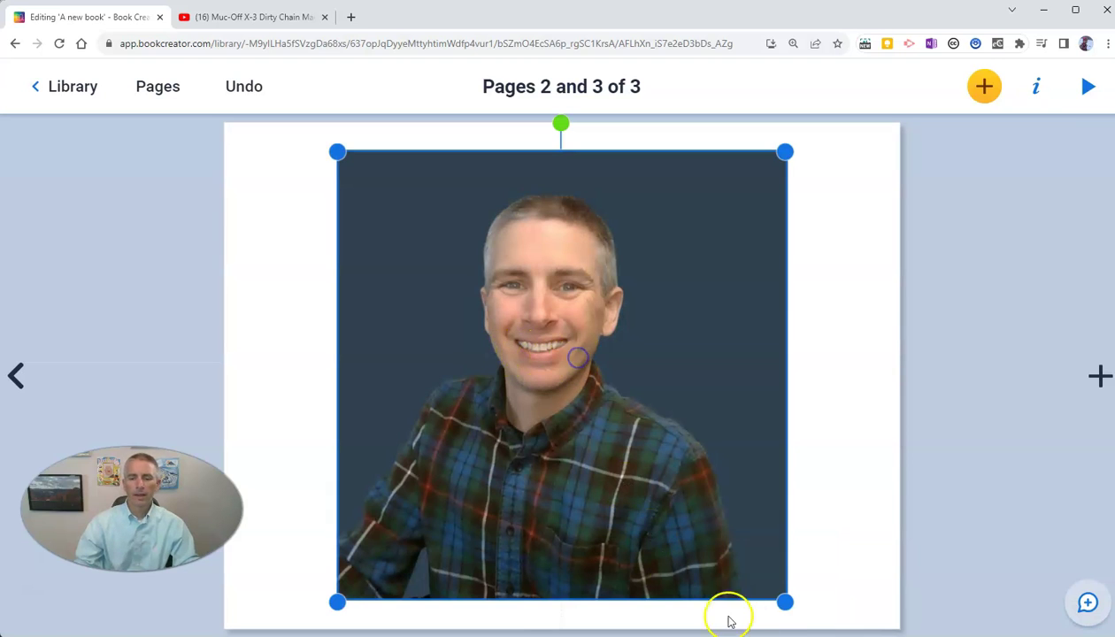
{"action": "left_click_drag", "start_coordinate": [780, 601], "coordinate": [644, 553]}
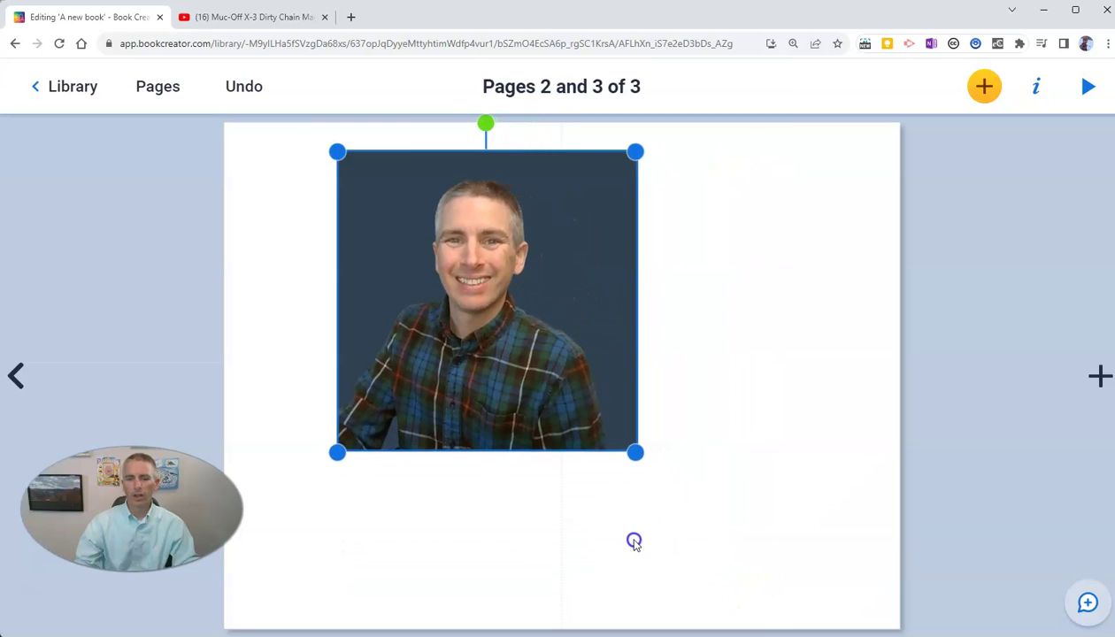
{"action": "left_click_drag", "start_coordinate": [541, 372], "coordinate": [465, 370]}
{"action": "left_click_drag", "start_coordinate": [544, 450], "coordinate": [537, 443]}
{"action": "left_click", "coordinate": [483, 518]}
Step: Add the 'I am teacher… I am a fun guy.' caption, narrowed to two lines, below the photo
{"action": "left_click", "coordinate": [984, 86]}
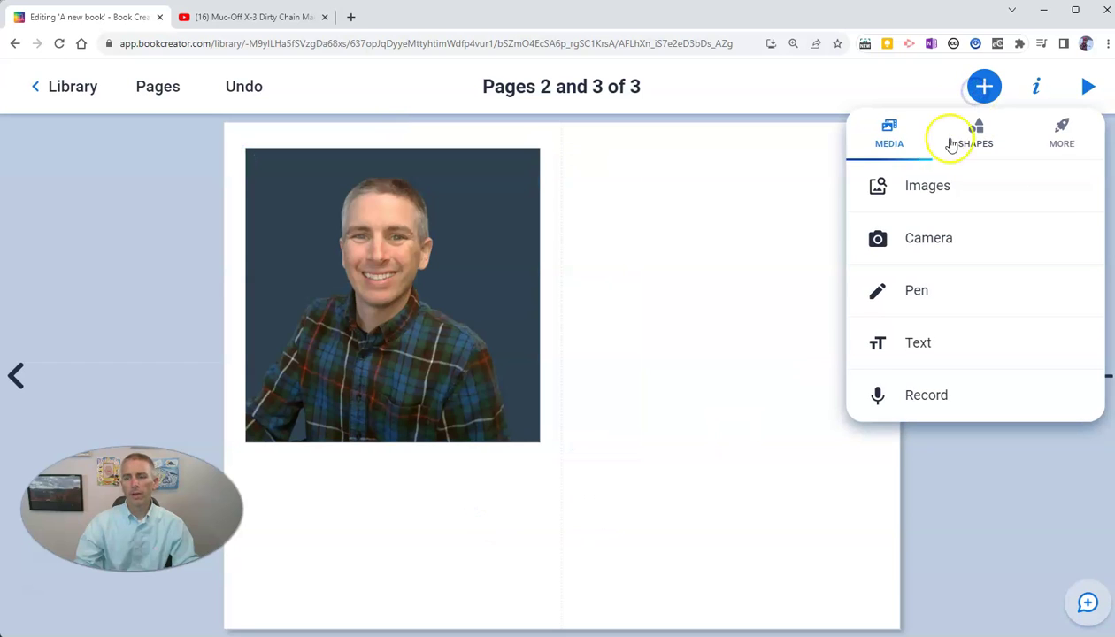
{"action": "left_click", "coordinate": [918, 347]}
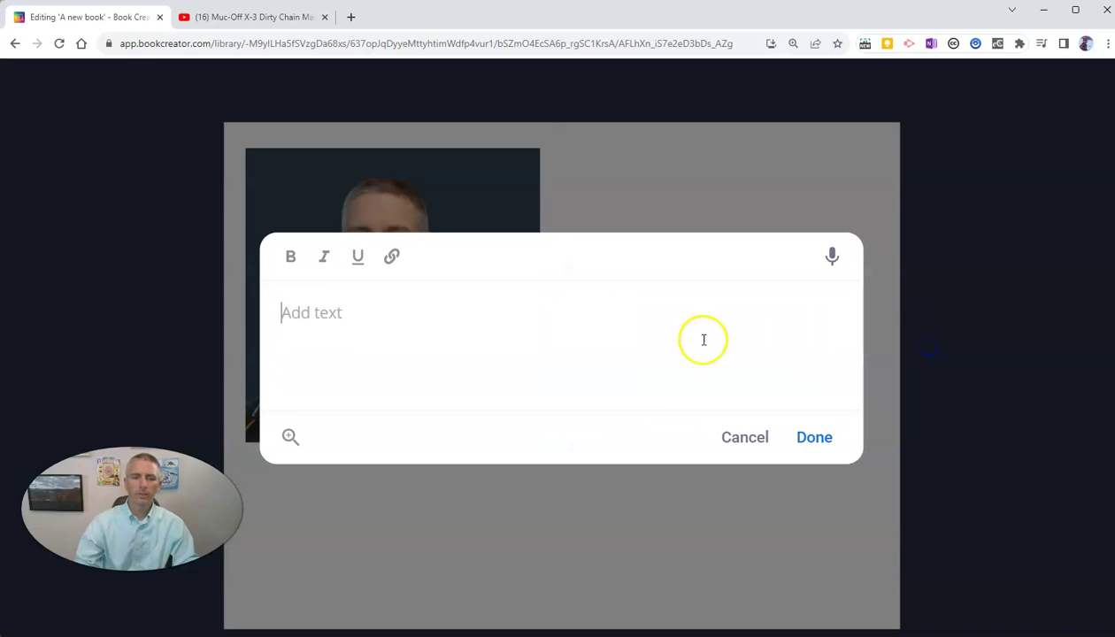
{"action": "type", "text": "lam"}
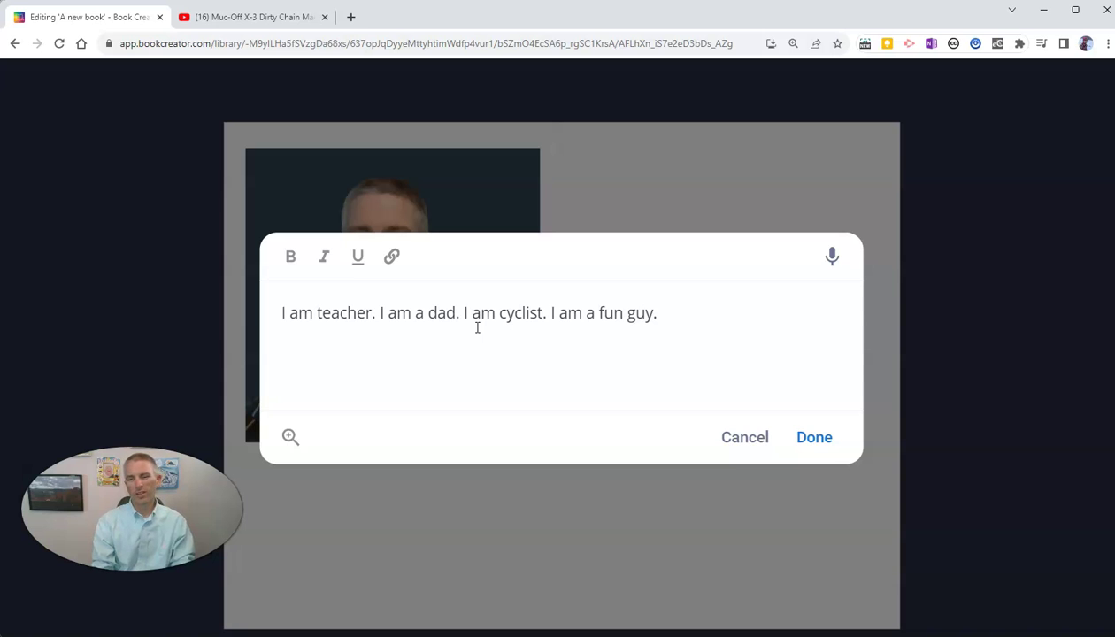
{"action": "left_click", "coordinate": [814, 444]}
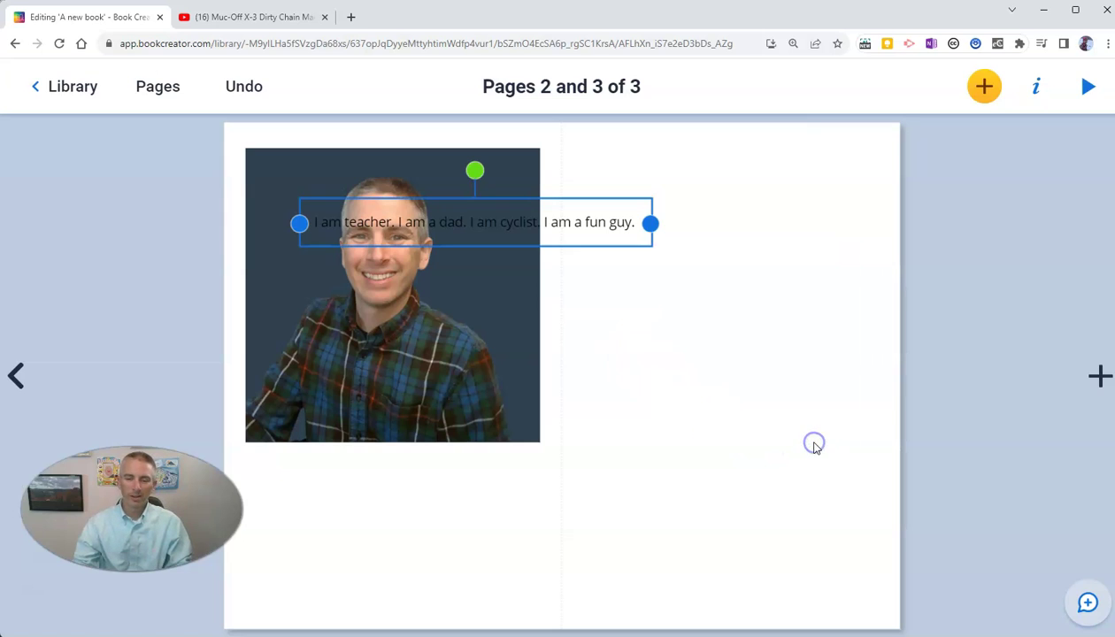
{"action": "left_click_drag", "start_coordinate": [652, 224], "coordinate": [509, 245]}
{"action": "left_click_drag", "start_coordinate": [456, 199], "coordinate": [433, 485]}
{"action": "left_click", "coordinate": [448, 577]}
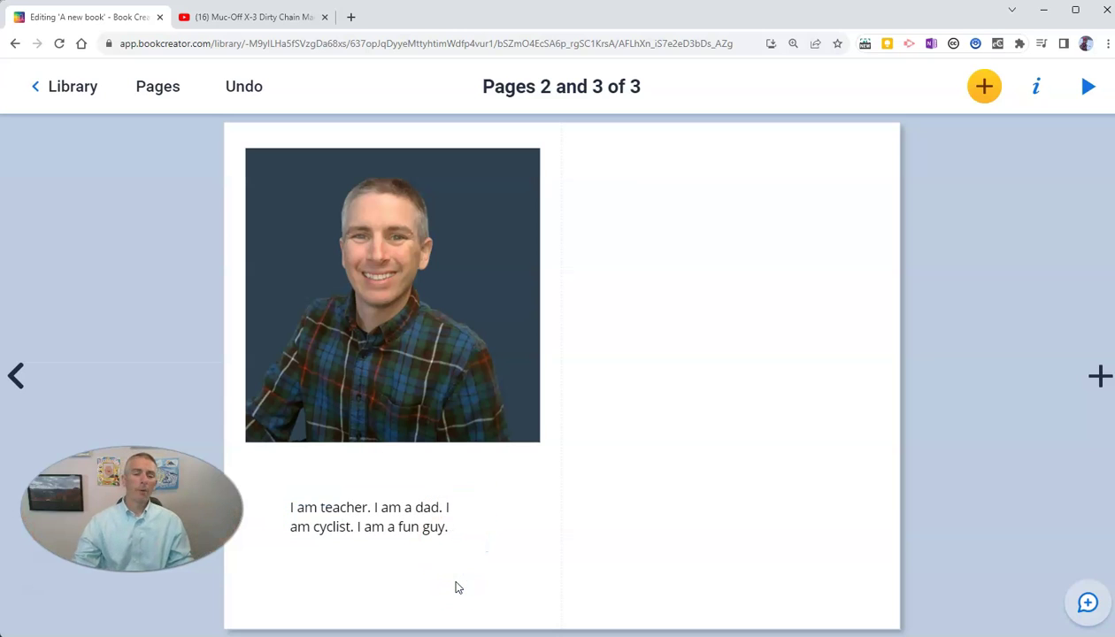
Step: Upload the Pinto potato-statue photo from the computer into the book
{"action": "left_click", "coordinate": [982, 86]}
{"action": "left_click", "coordinate": [940, 187]}
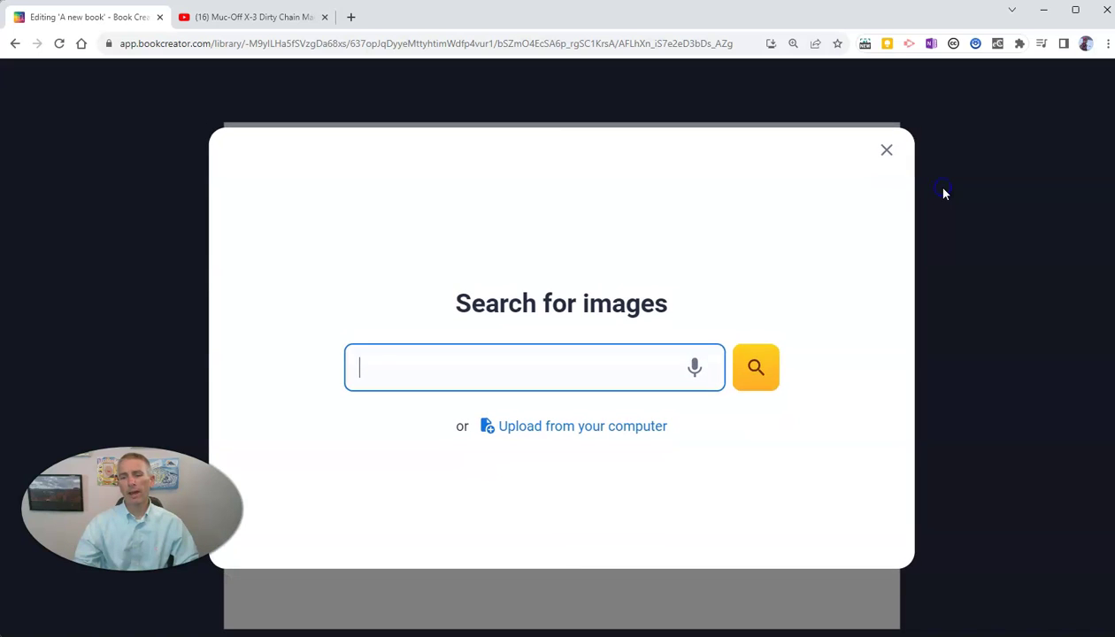
{"action": "left_click", "coordinate": [637, 429]}
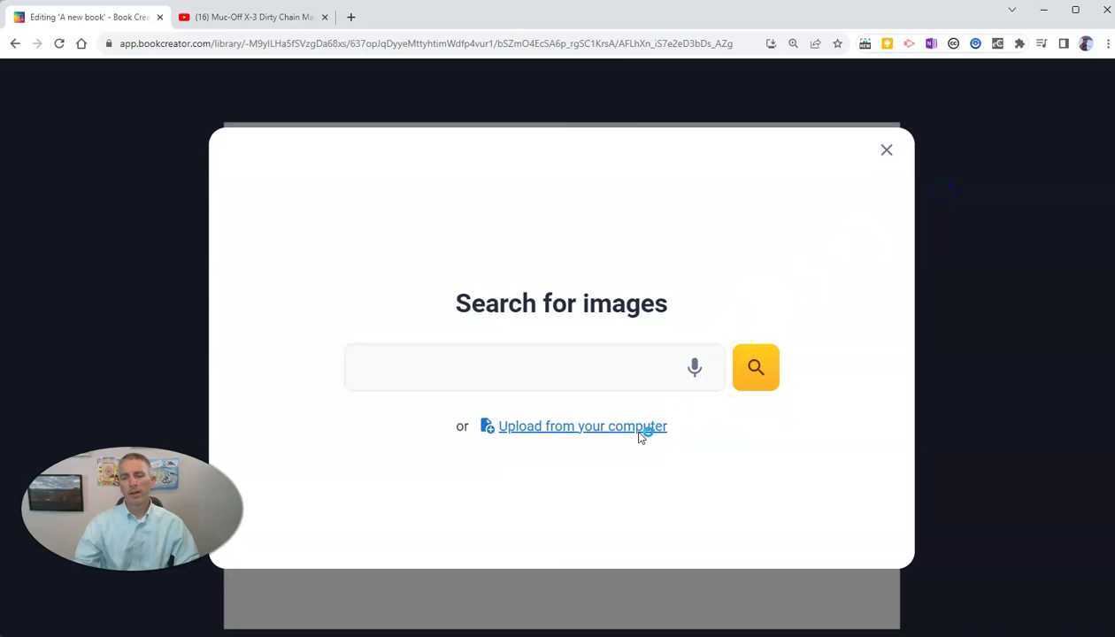
{"action": "left_click", "coordinate": [571, 439]}
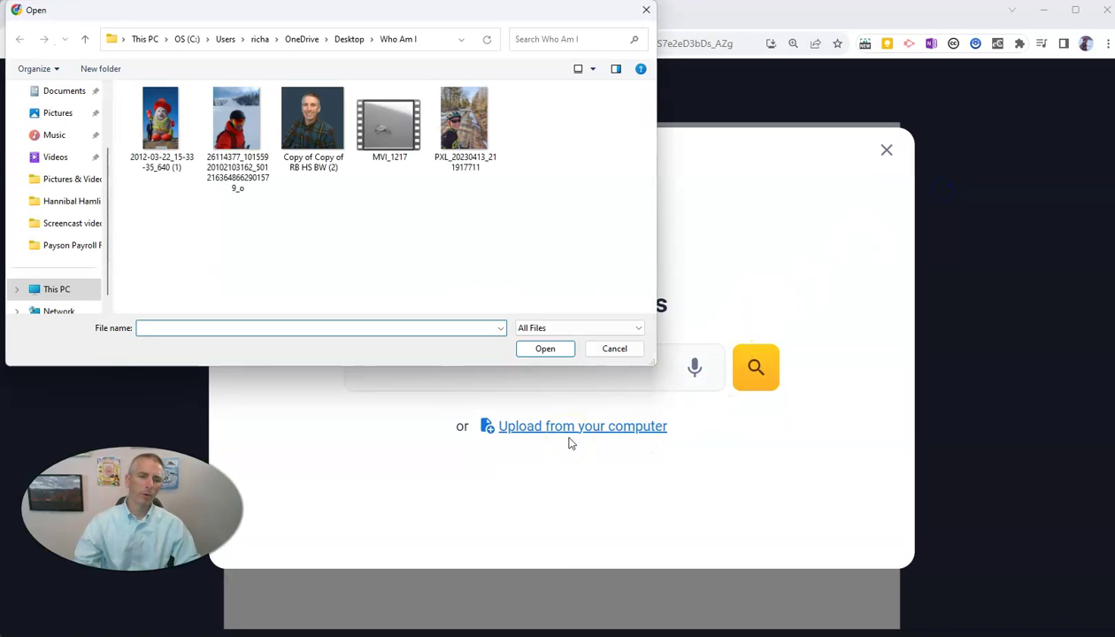
{"action": "left_click", "coordinate": [161, 124]}
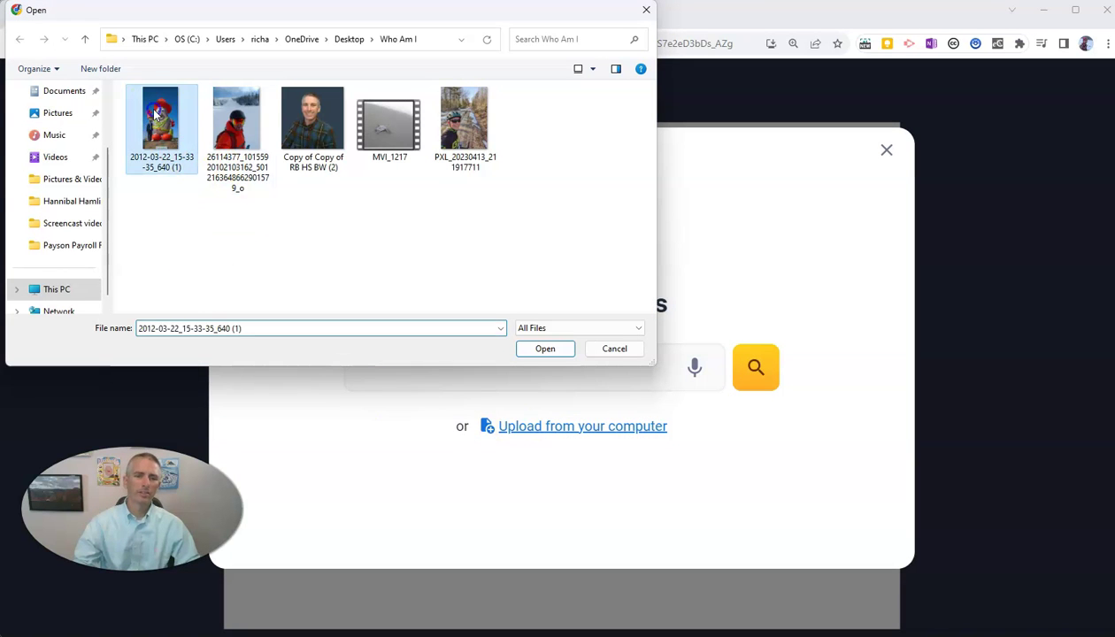
{"action": "left_click", "coordinate": [546, 349]}
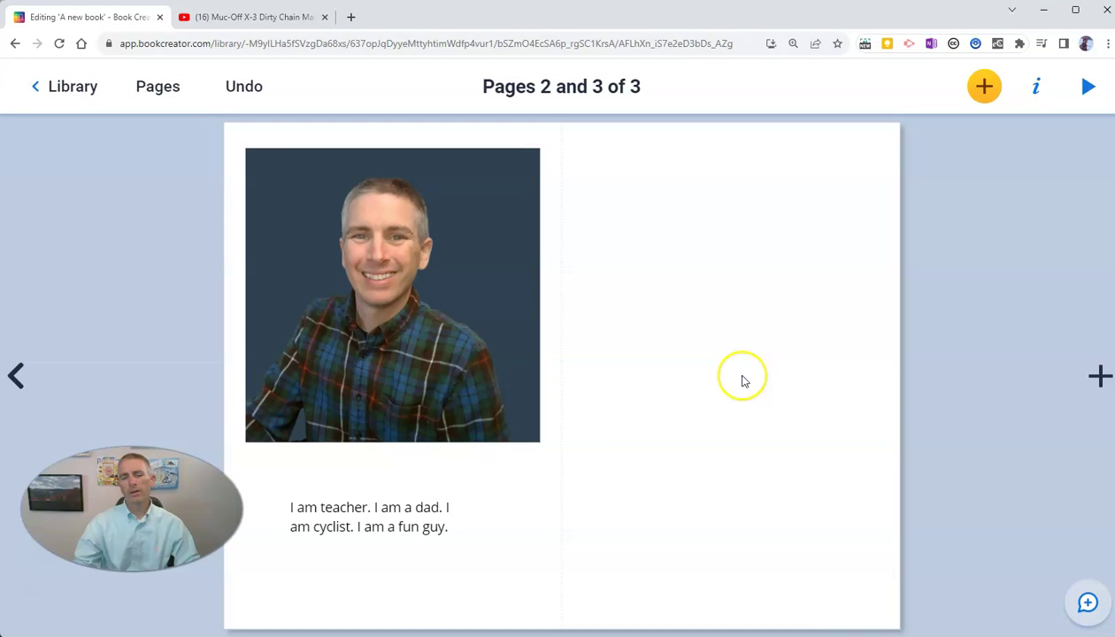
Step: Move the Pinto photo onto page 3, shrink it to 278 by 494, and place it near the top
{"action": "left_click_drag", "start_coordinate": [612, 389], "coordinate": [776, 393]}
{"action": "left_click_drag", "start_coordinate": [594, 609], "coordinate": [659, 463]}
{"action": "left_click_drag", "start_coordinate": [734, 363], "coordinate": [695, 368]}
{"action": "left_click", "coordinate": [699, 572]}
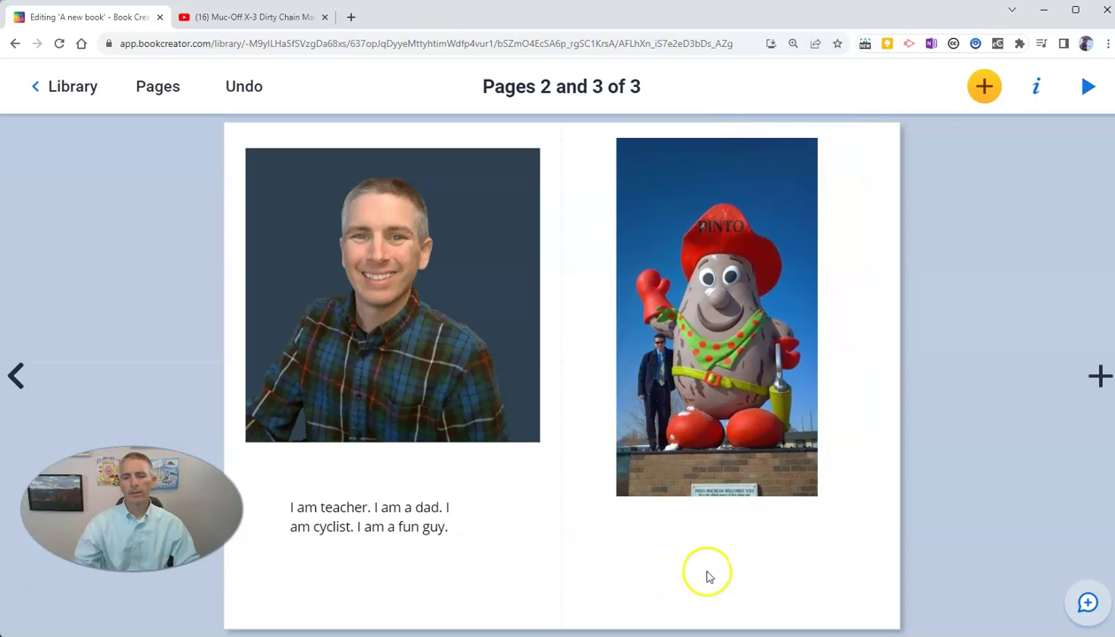
Step: Record a narration clip, add it to the page, and position its speaker icon under the potato photo
{"action": "left_click", "coordinate": [985, 86]}
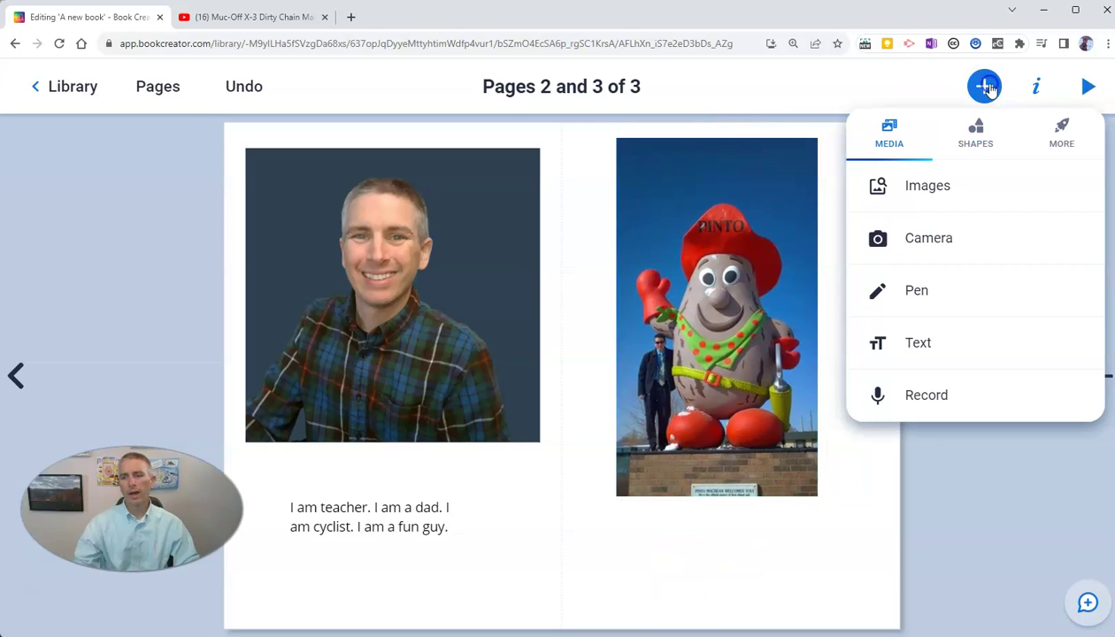
{"action": "left_click", "coordinate": [927, 396]}
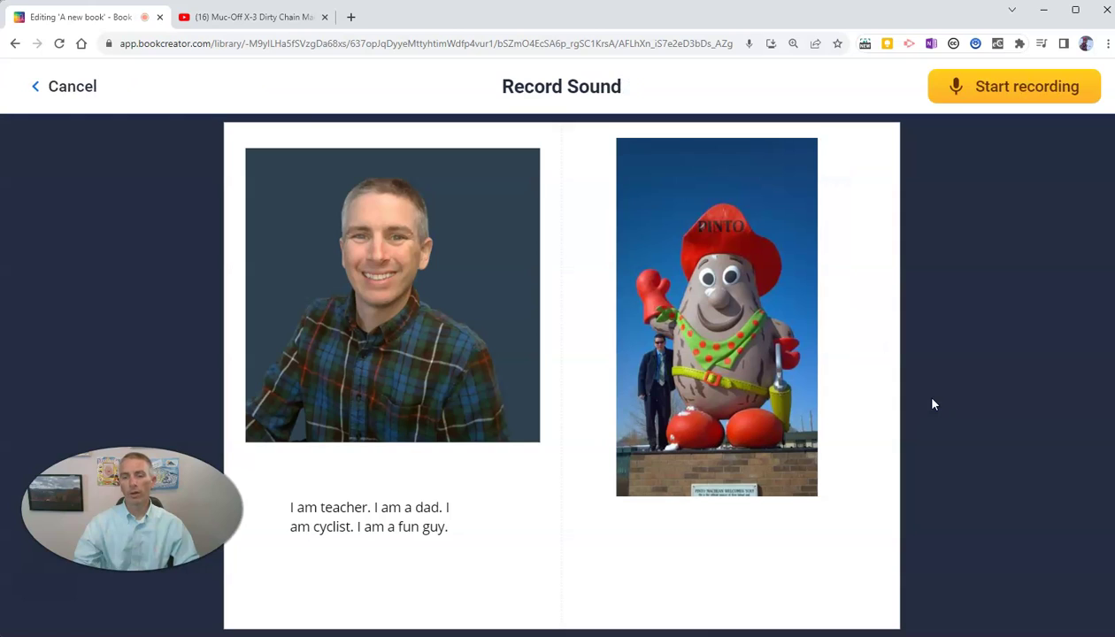
{"action": "left_click", "coordinate": [988, 92]}
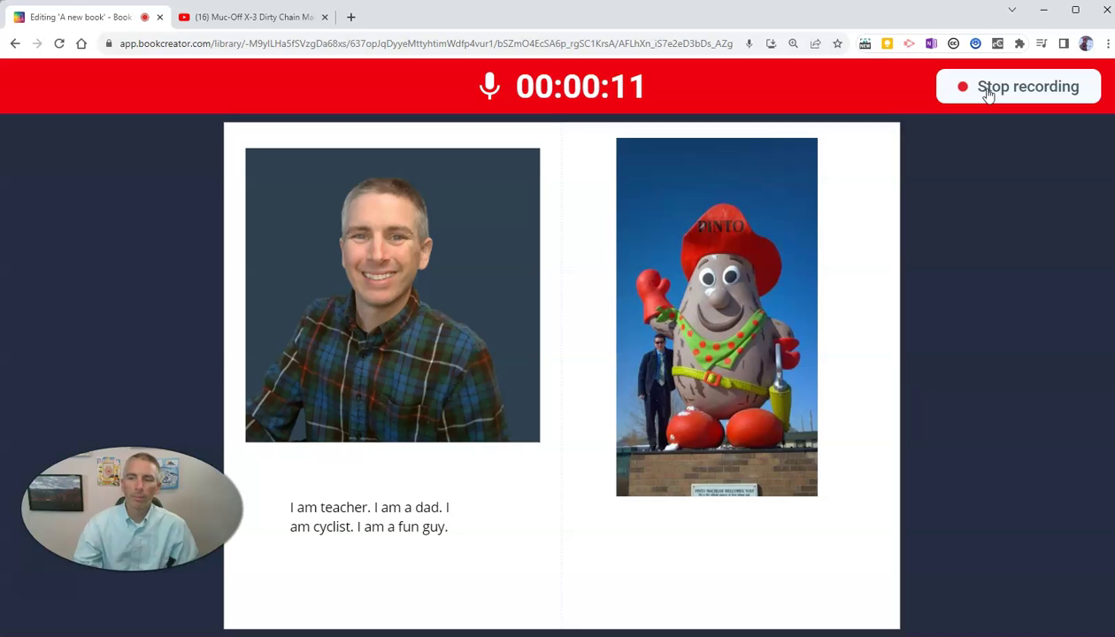
{"action": "left_click", "coordinate": [988, 92]}
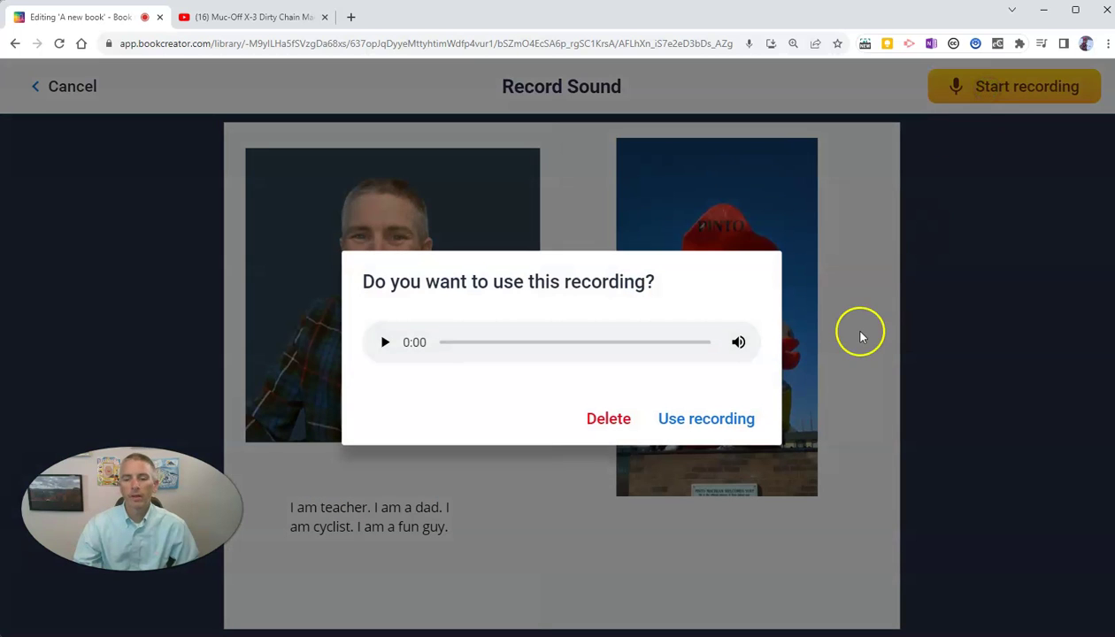
{"action": "left_click", "coordinate": [704, 419]}
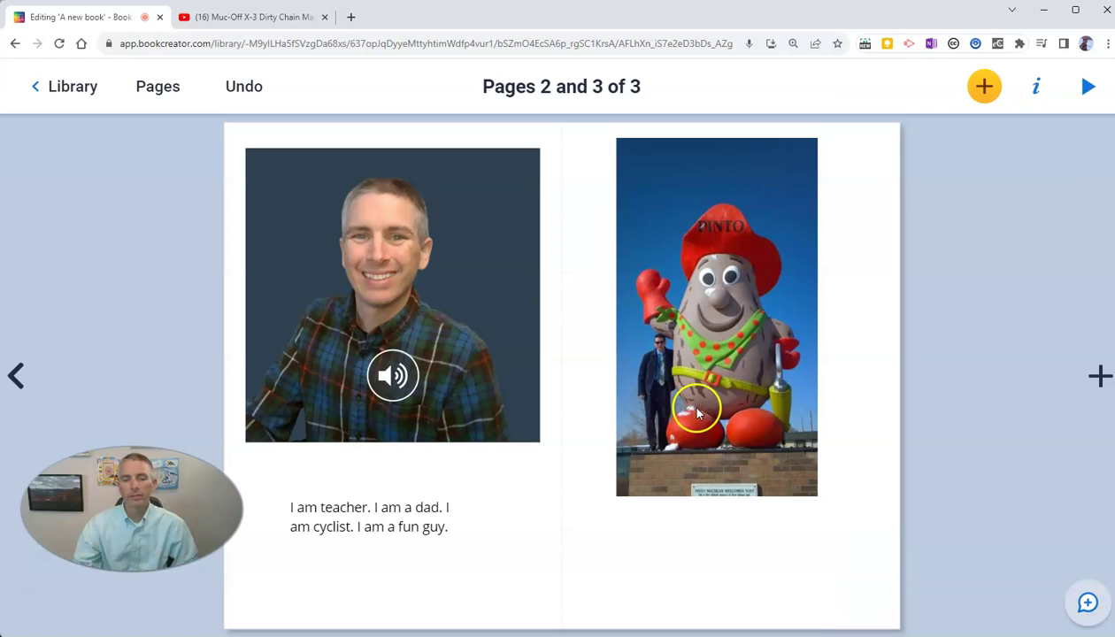
{"action": "left_click_drag", "start_coordinate": [366, 389], "coordinate": [704, 587]}
{"action": "left_click_drag", "start_coordinate": [659, 557], "coordinate": [720, 568]}
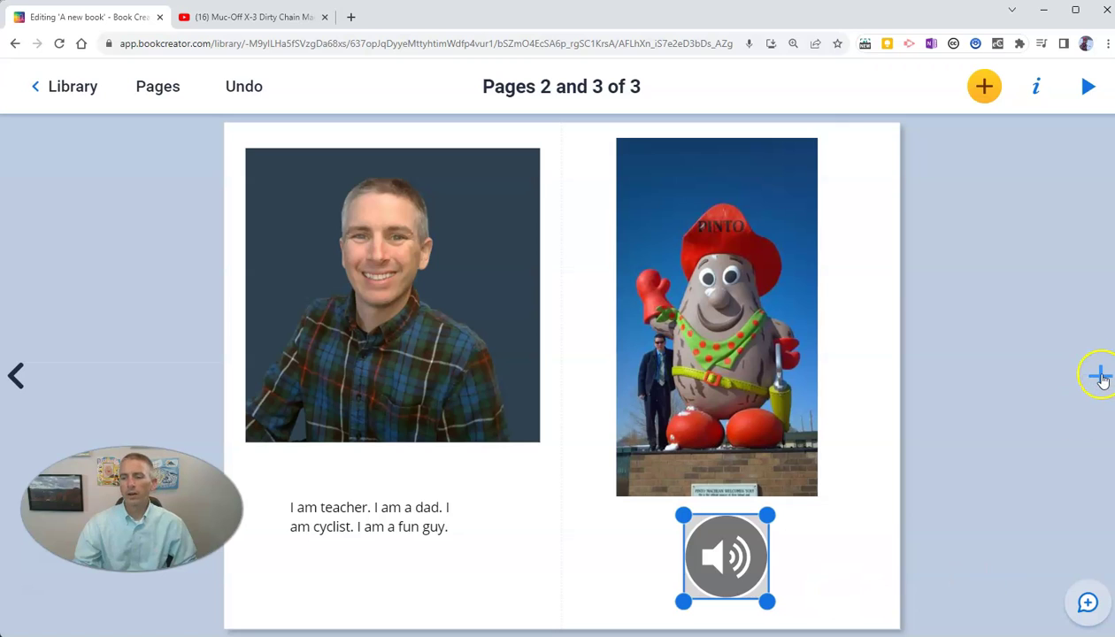
Step: Add blank pages 4 and 5 and start an Embed content item from More
{"action": "left_click", "coordinate": [1102, 375]}
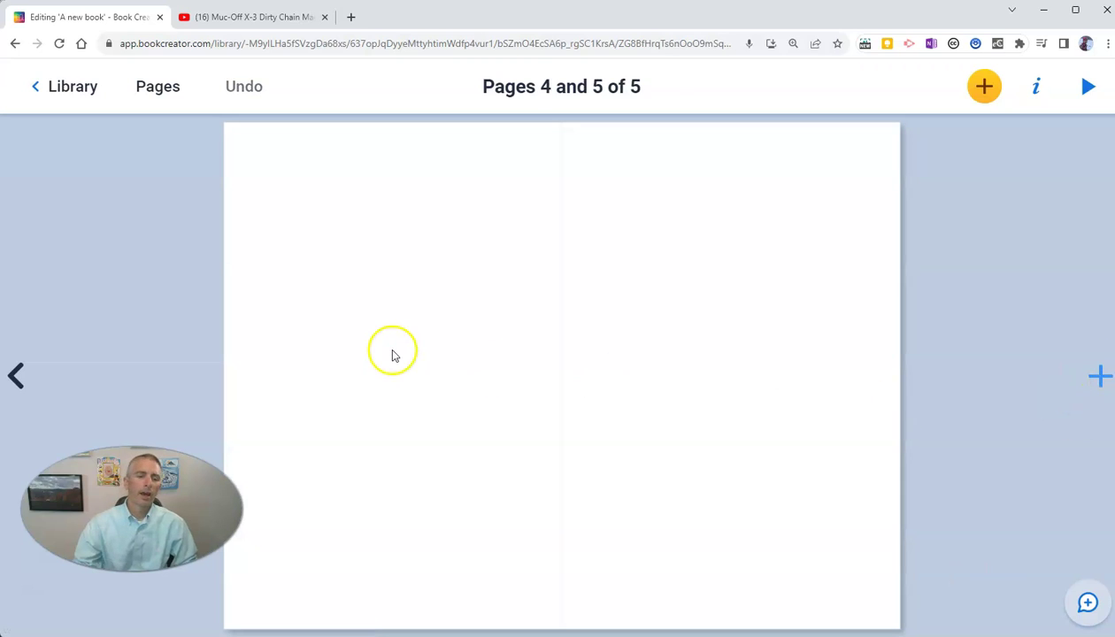
{"action": "left_click", "coordinate": [985, 88]}
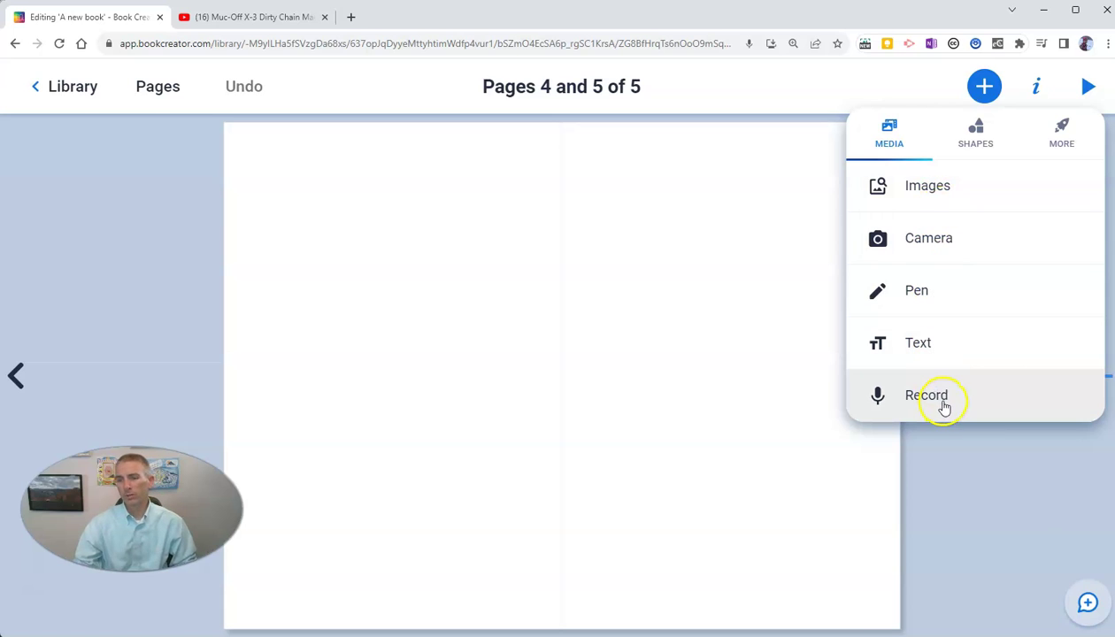
{"action": "left_click", "coordinate": [1061, 133]}
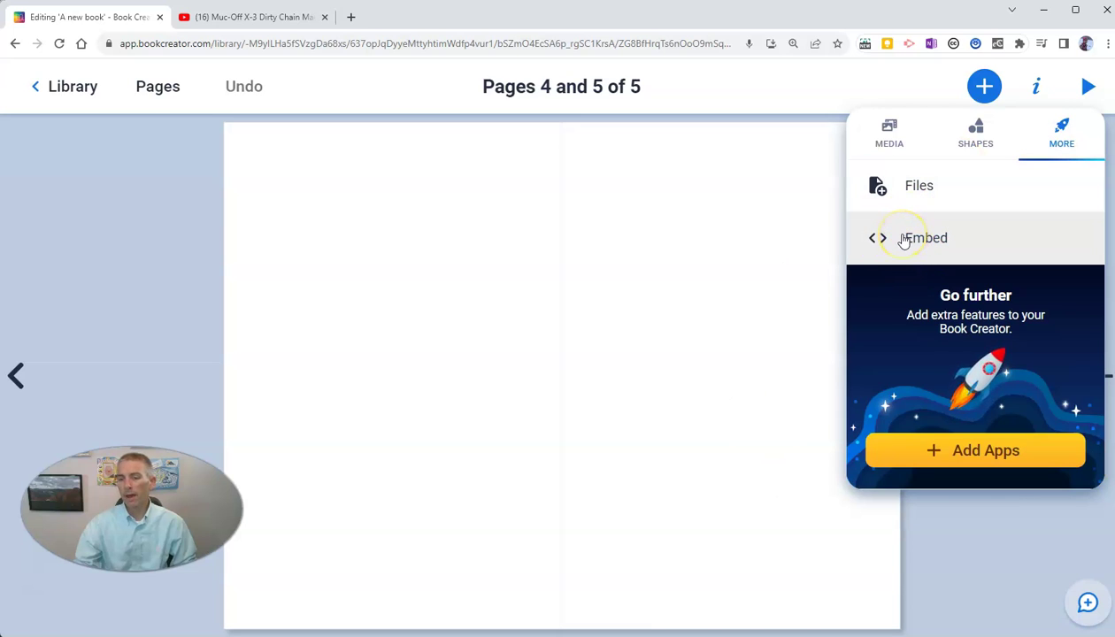
{"action": "left_click", "coordinate": [904, 240]}
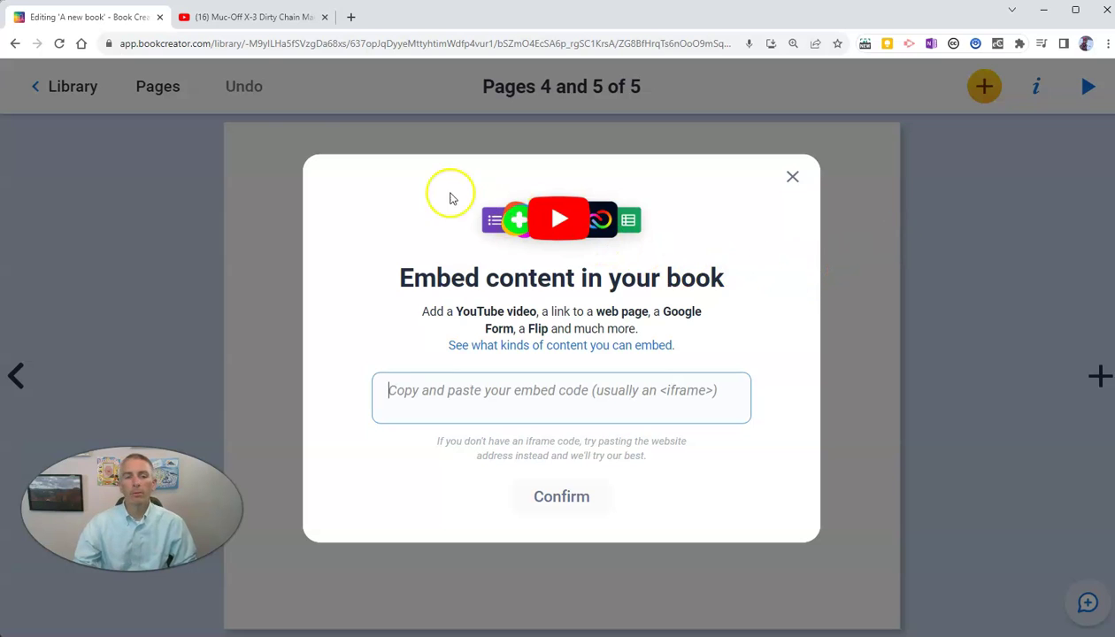
Step: Copy the YouTube video's web address and paste it into the embed field
{"action": "left_click", "coordinate": [262, 15]}
{"action": "left_click", "coordinate": [277, 44]}
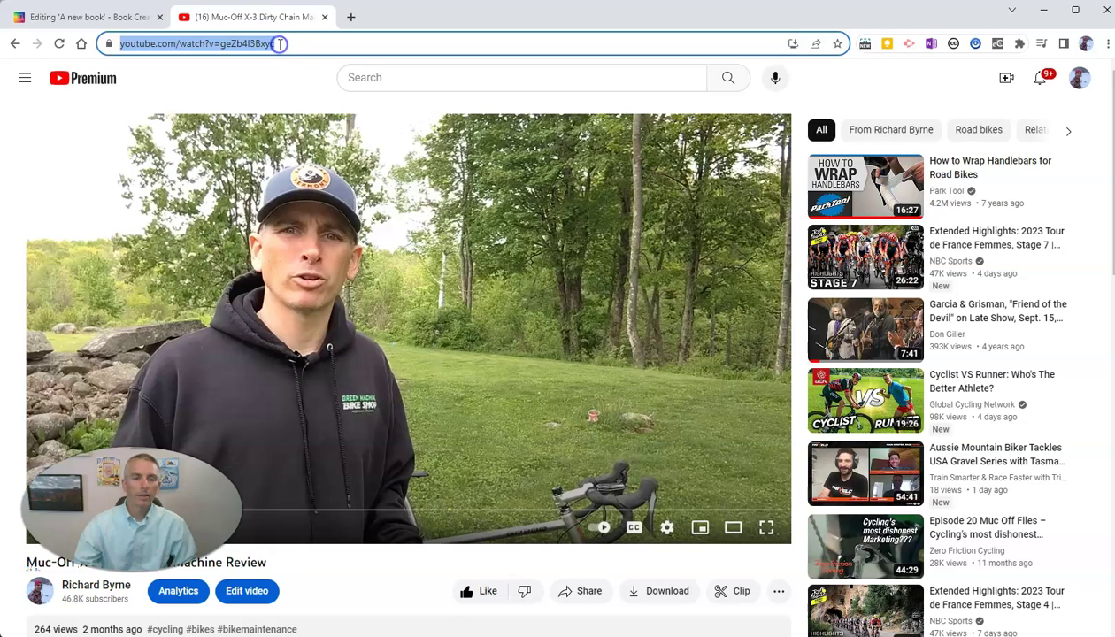
{"action": "left_click", "coordinate": [130, 19]}
{"action": "left_click", "coordinate": [508, 391]}
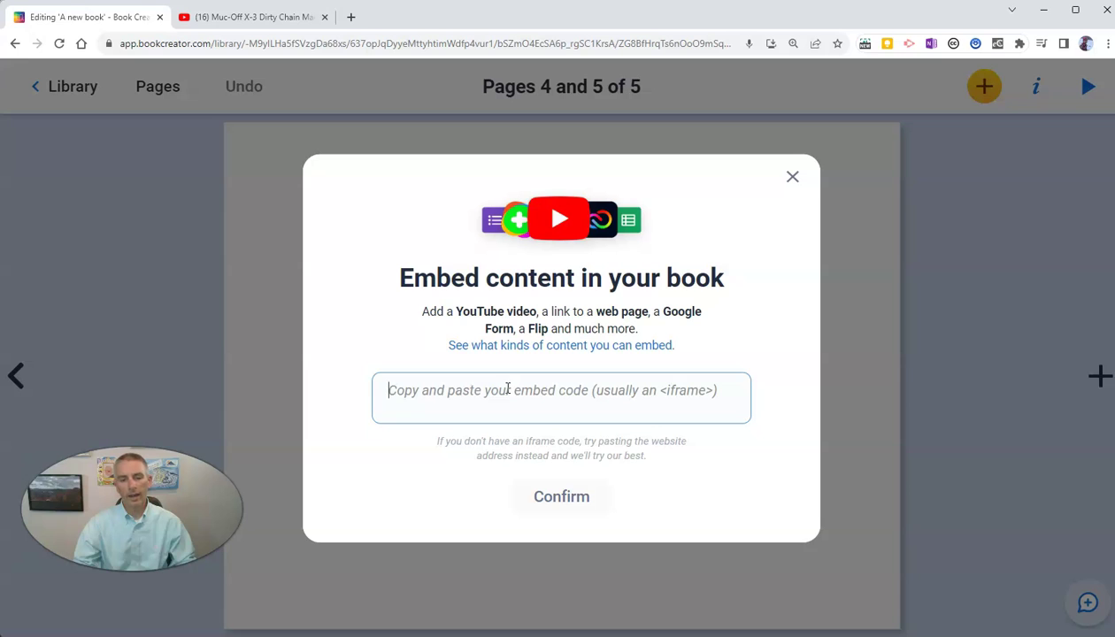
{"action": "type", "text": "https://www.youtube.com/watch?v=geZb4I3Bxyc"}
{"action": "left_click", "coordinate": [503, 403]}
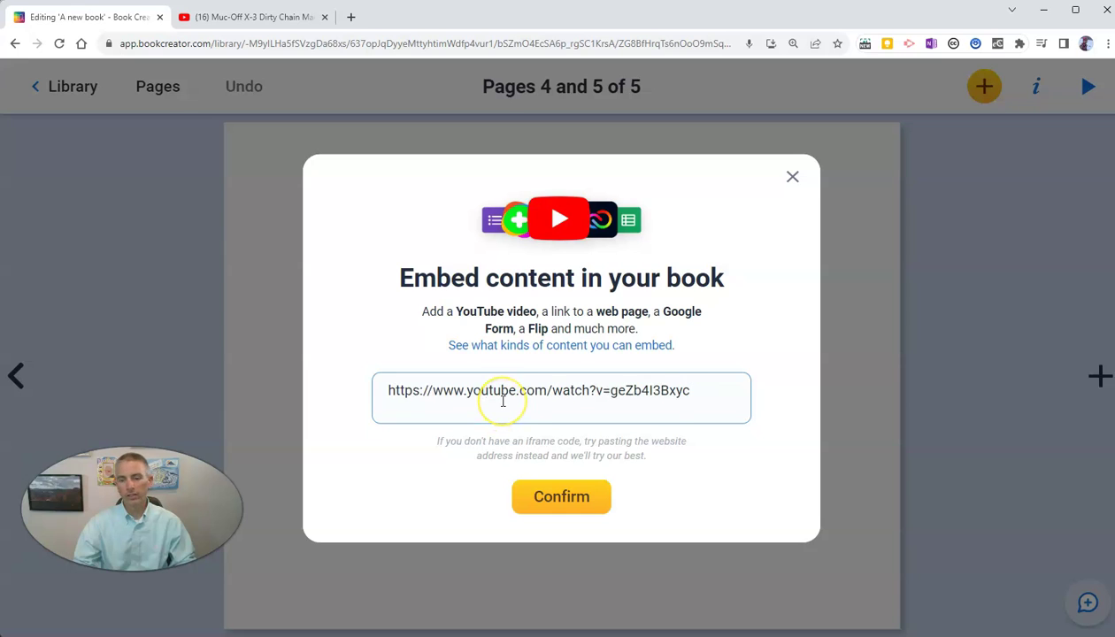
Step: Select and copy the video's iframe embed code from YouTube's Share > Embed options
{"action": "left_click", "coordinate": [274, 18]}
{"action": "left_click", "coordinate": [571, 594]}
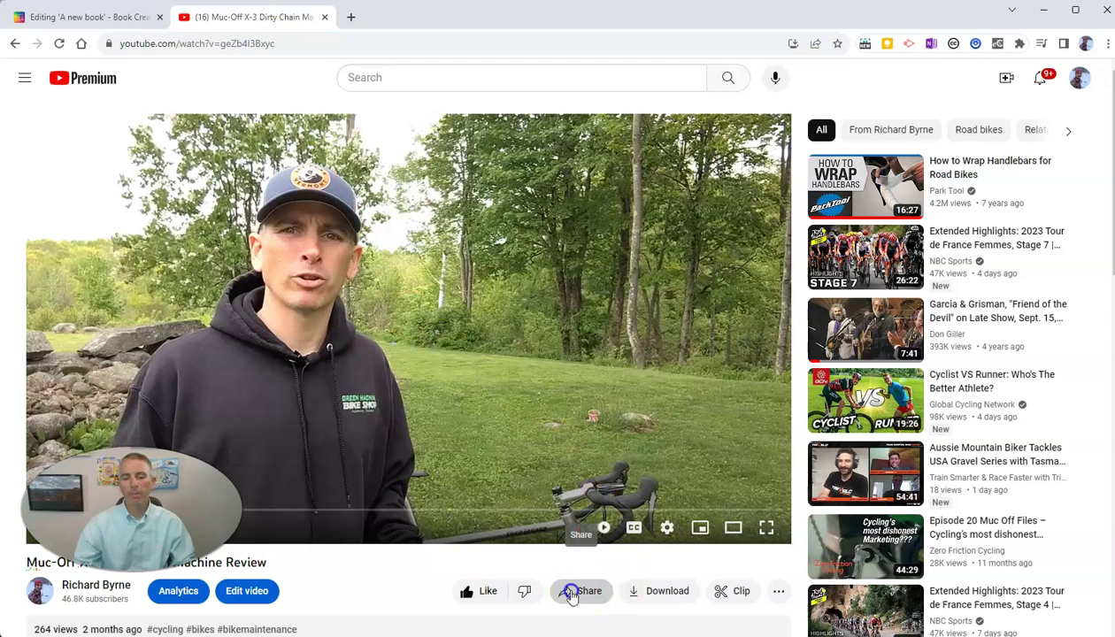
{"action": "left_click", "coordinate": [588, 591]}
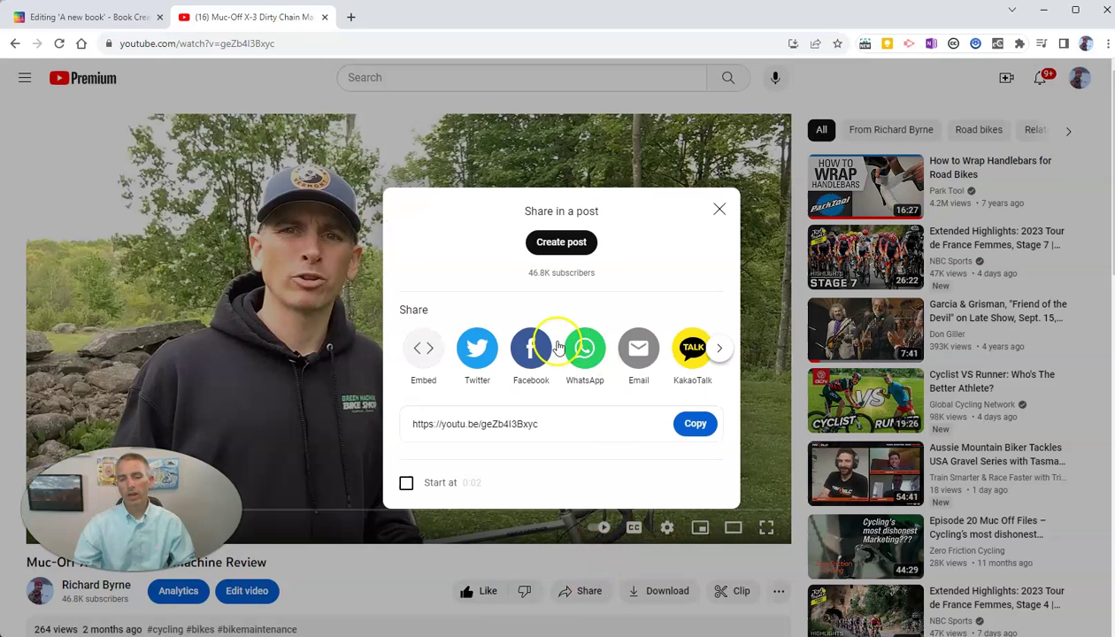
{"action": "left_click", "coordinate": [416, 356]}
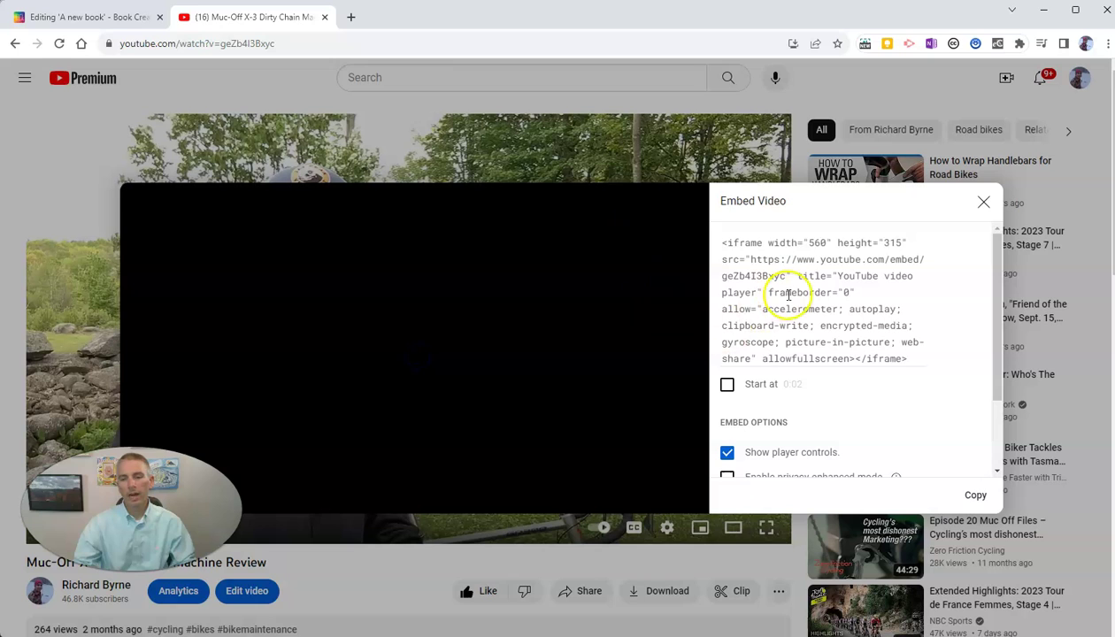
{"action": "left_click", "coordinate": [796, 242]}
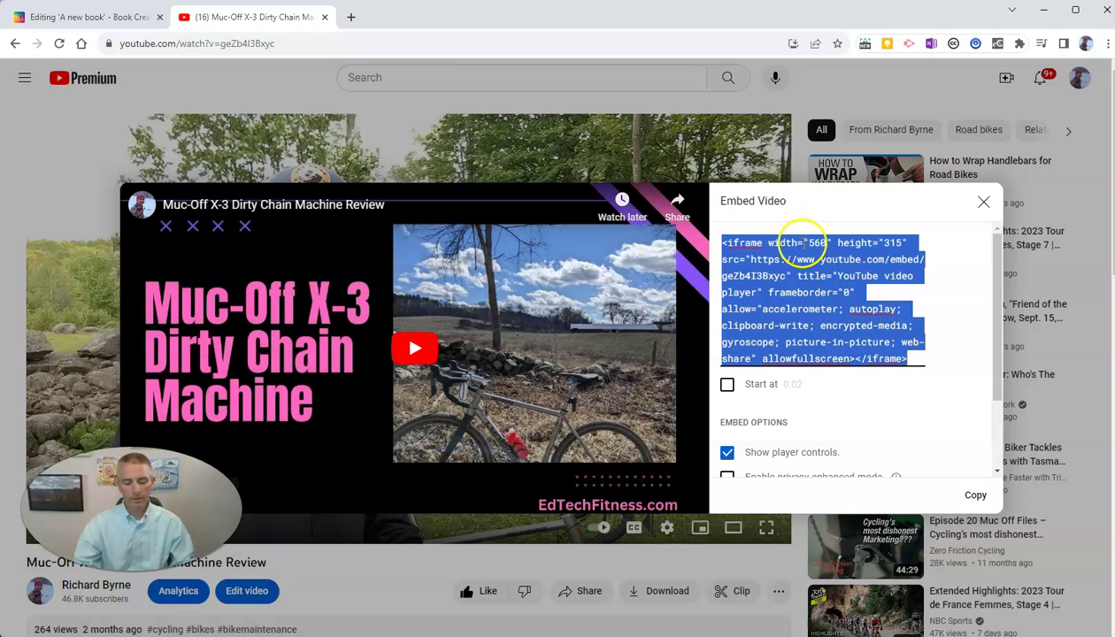
{"action": "left_click", "coordinate": [150, 20]}
Step: Paste the Muc-Off X-3 Dirty Chain Machine Review iframe code and add the embed to page 4
{"action": "triple_click", "coordinate": [568, 390]}
{"action": "key", "text": "ctrl+v"}
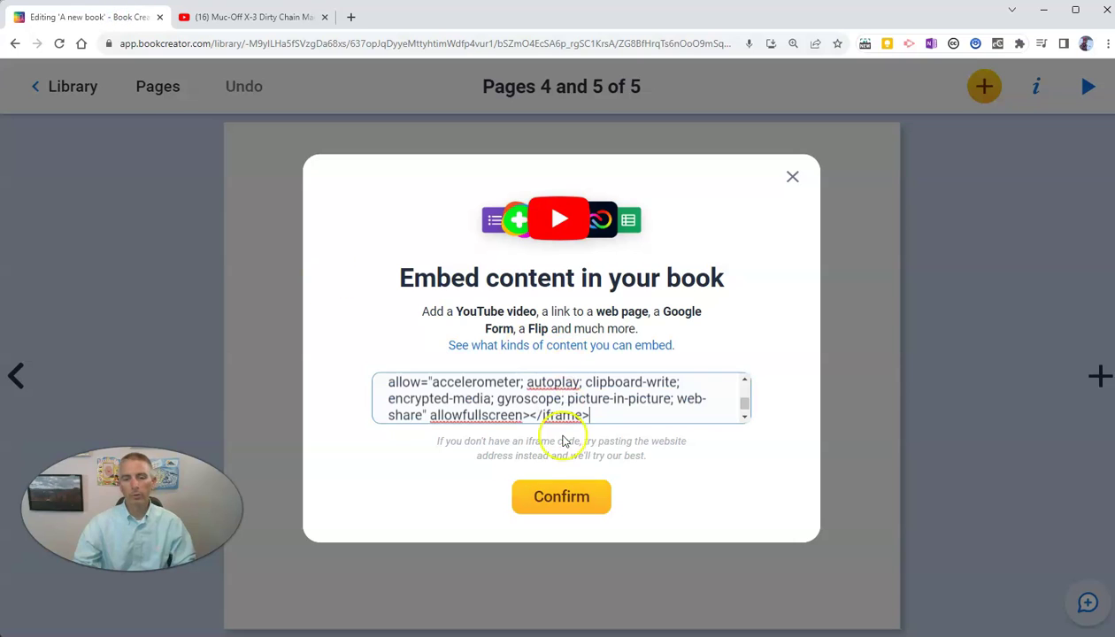
{"action": "left_click", "coordinate": [571, 501]}
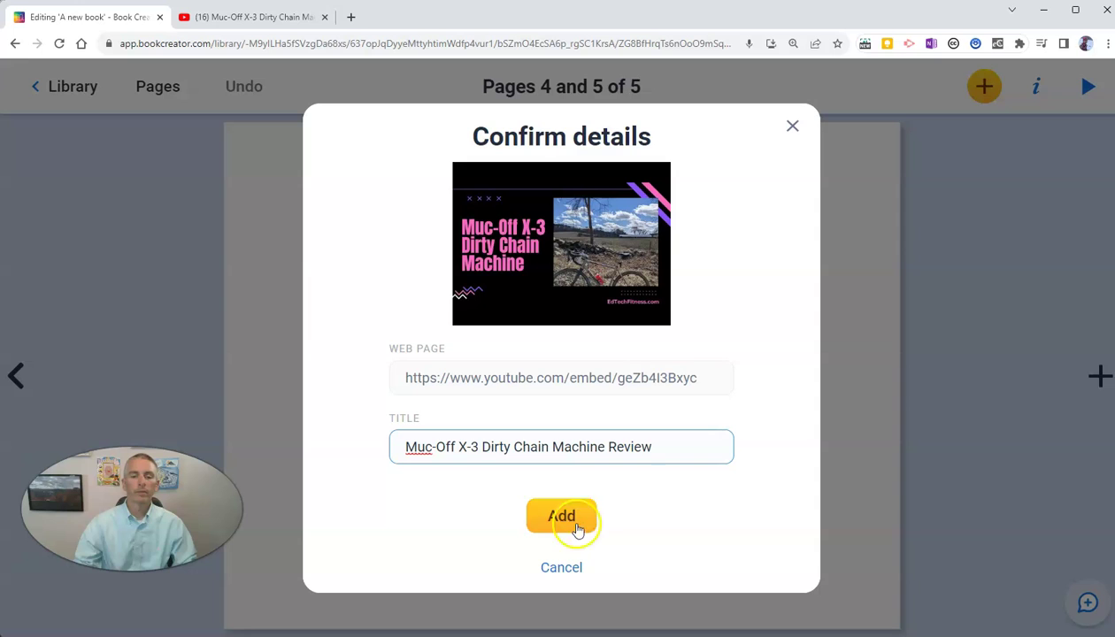
{"action": "left_click", "coordinate": [580, 531]}
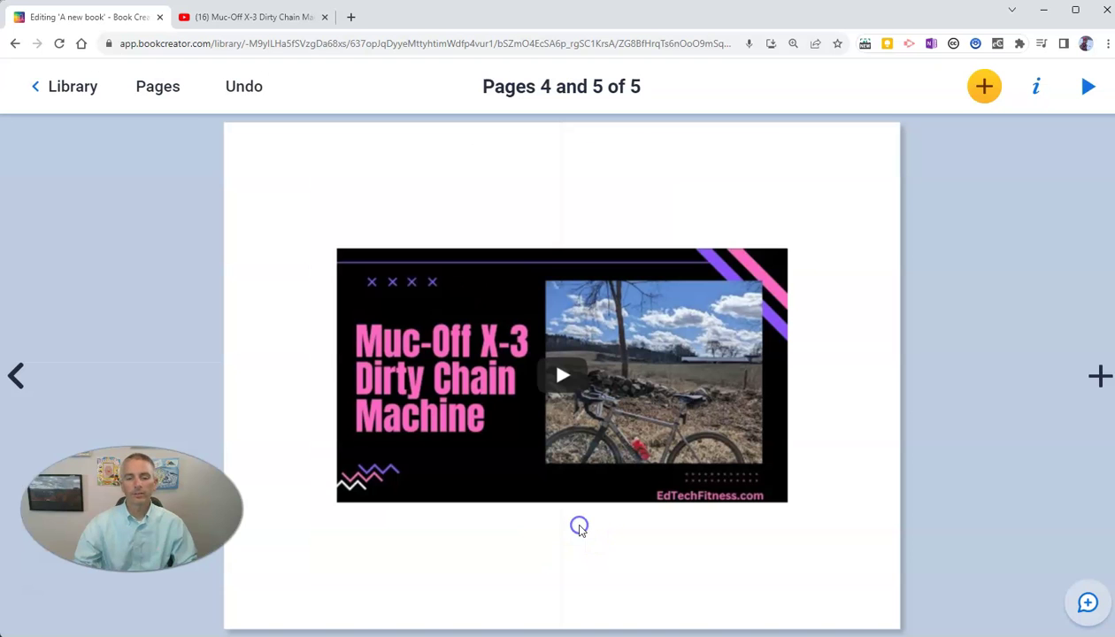
Step: Move the video toward the top-left and shrink it to 412 by 232 pixels
{"action": "left_click_drag", "start_coordinate": [637, 356], "coordinate": [542, 327]}
{"action": "left_click_drag", "start_coordinate": [690, 446], "coordinate": [546, 397]}
{"action": "left_click_drag", "start_coordinate": [413, 308], "coordinate": [416, 312]}
{"action": "left_click", "coordinate": [435, 154]}
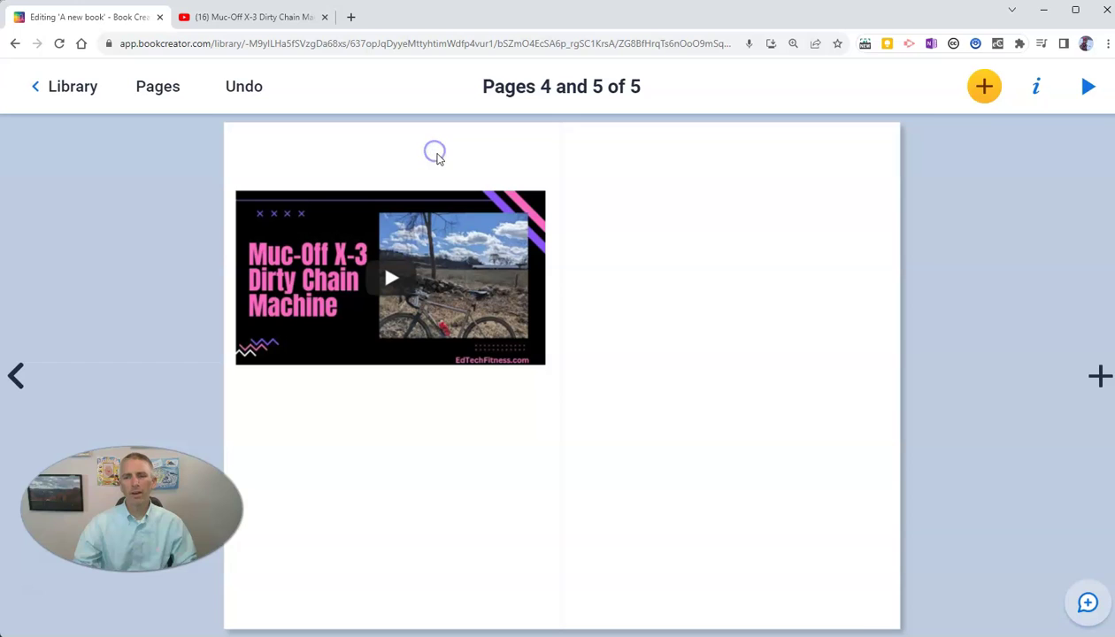
Step: Try wood and green backgrounds, then give pages 4 and 5 a light blue solid background
{"action": "left_click", "coordinate": [1006, 79]}
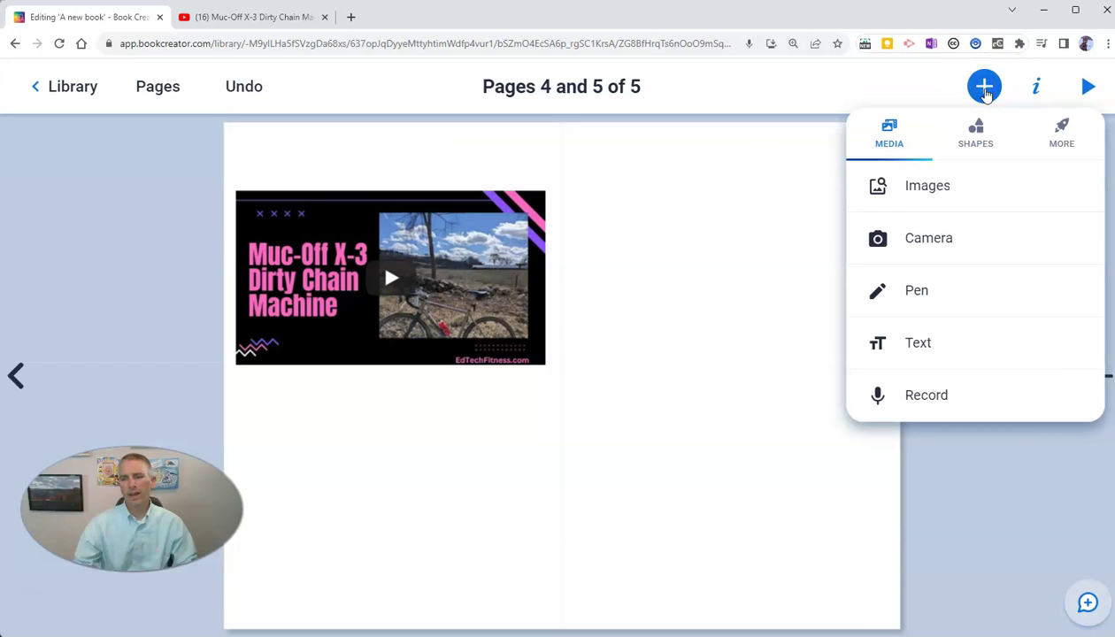
{"action": "left_click", "coordinate": [1032, 86]}
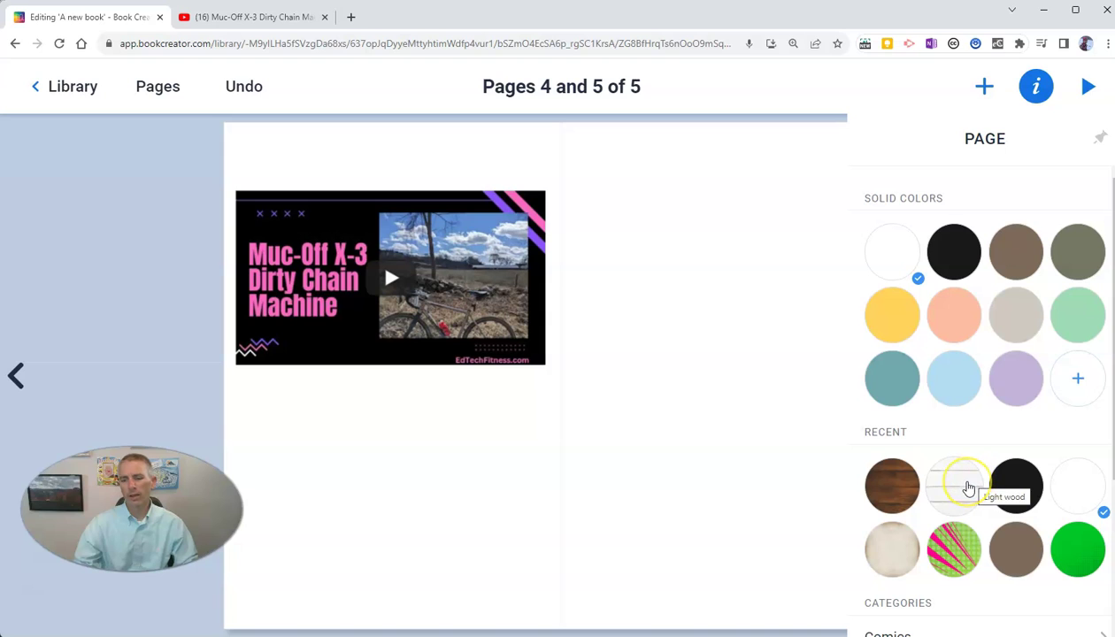
{"action": "left_click", "coordinate": [956, 485]}
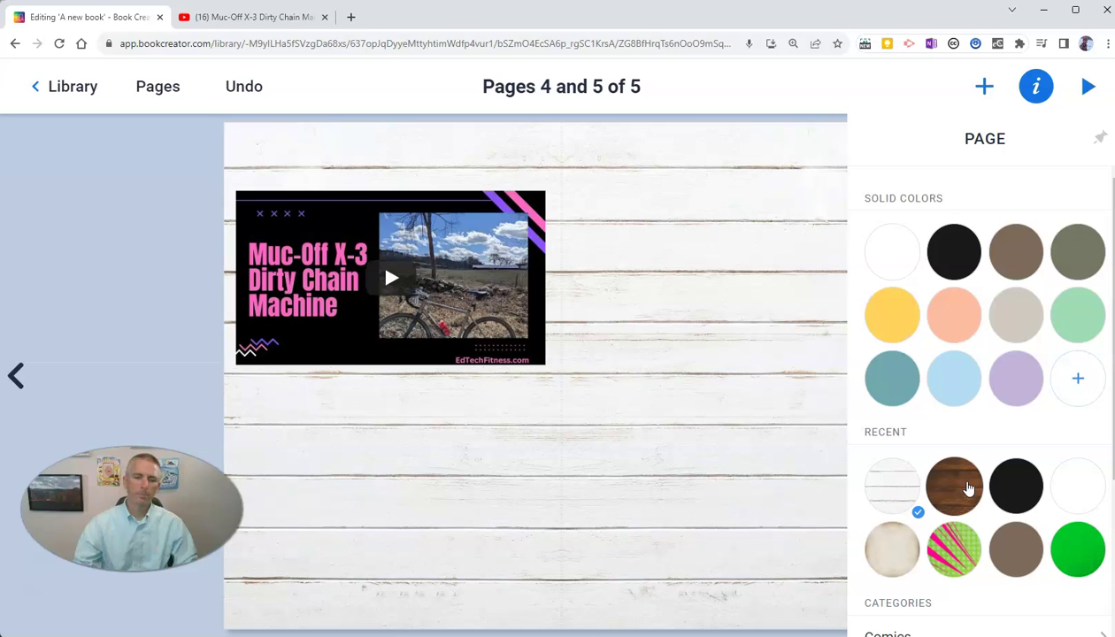
{"action": "left_click", "coordinate": [967, 492]}
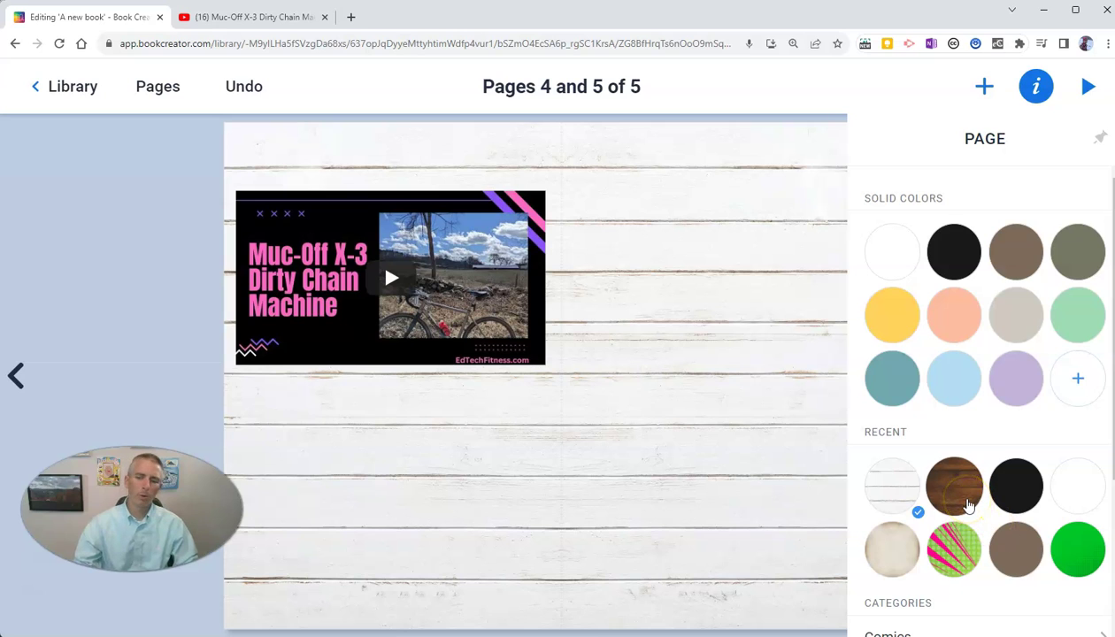
{"action": "left_click", "coordinate": [1072, 550]}
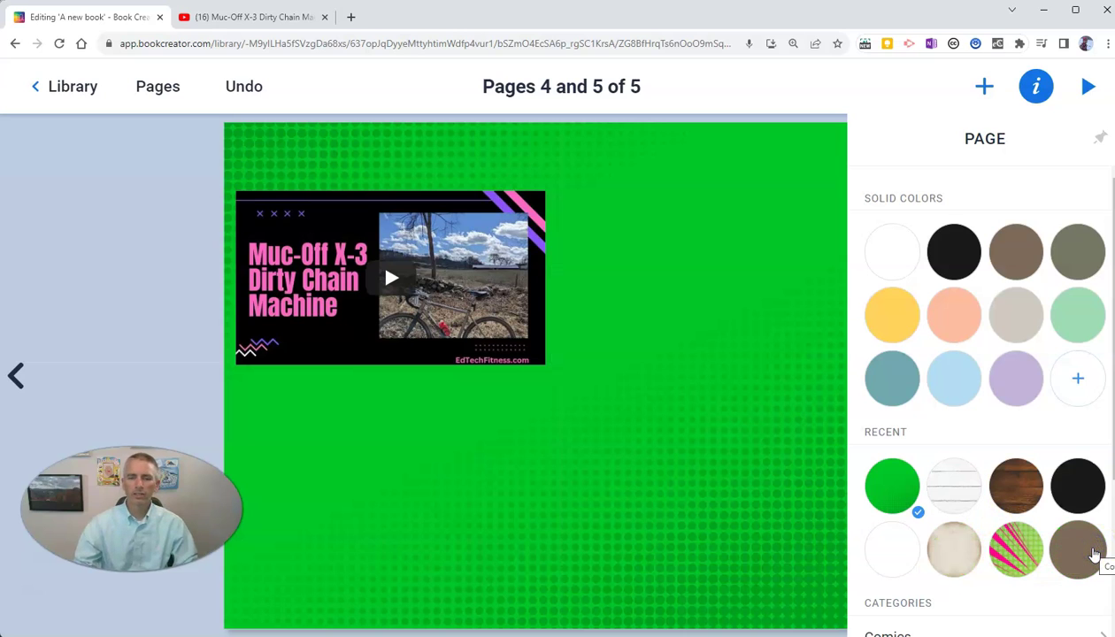
{"action": "left_click", "coordinate": [954, 394]}
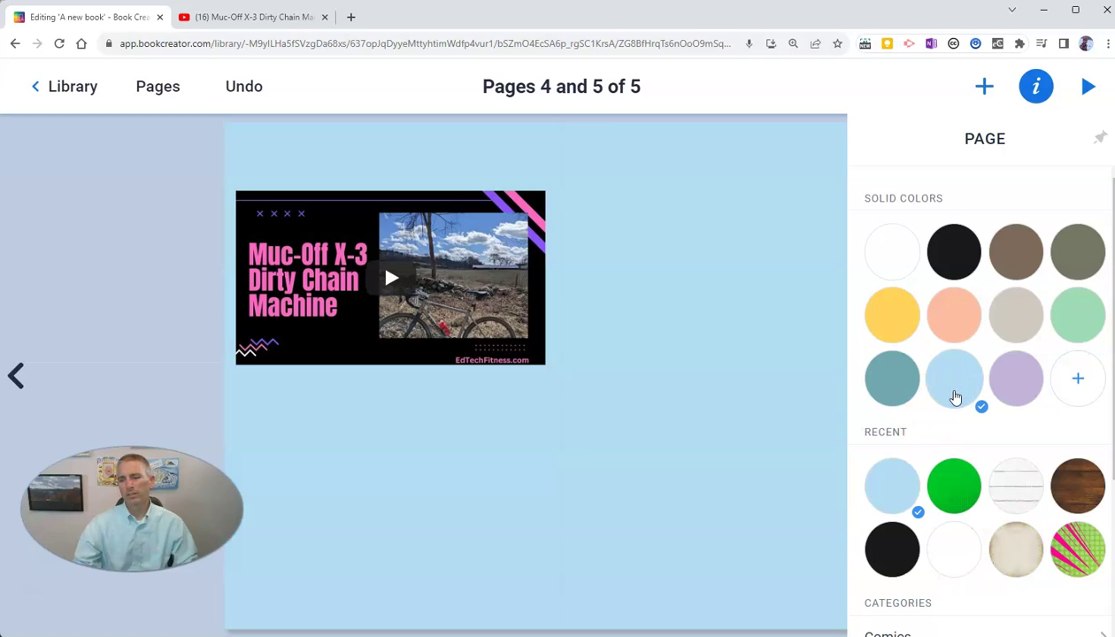
{"action": "left_click", "coordinate": [475, 421]}
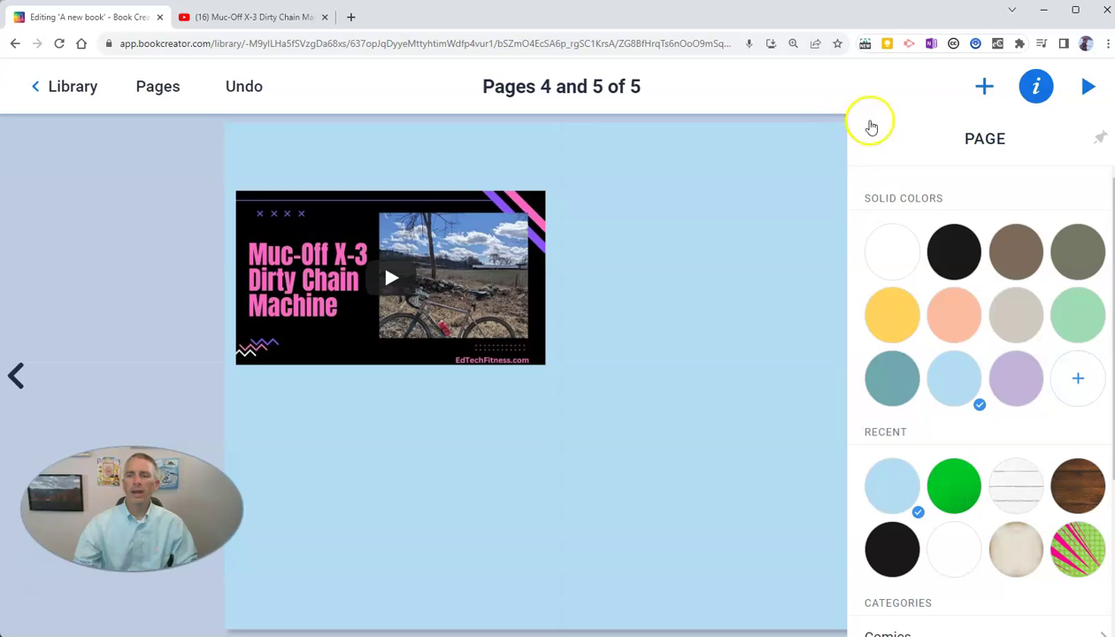
Step: Add a text box reading 'In my spare time I like to make videos about bikes.'
{"action": "left_click", "coordinate": [984, 86]}
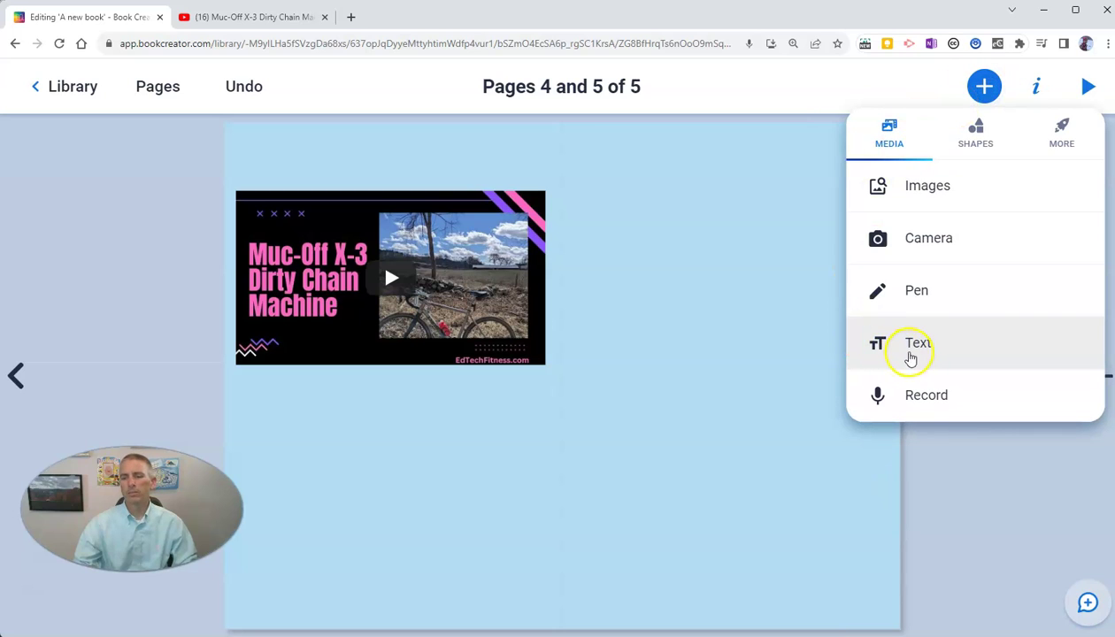
{"action": "left_click", "coordinate": [914, 354]}
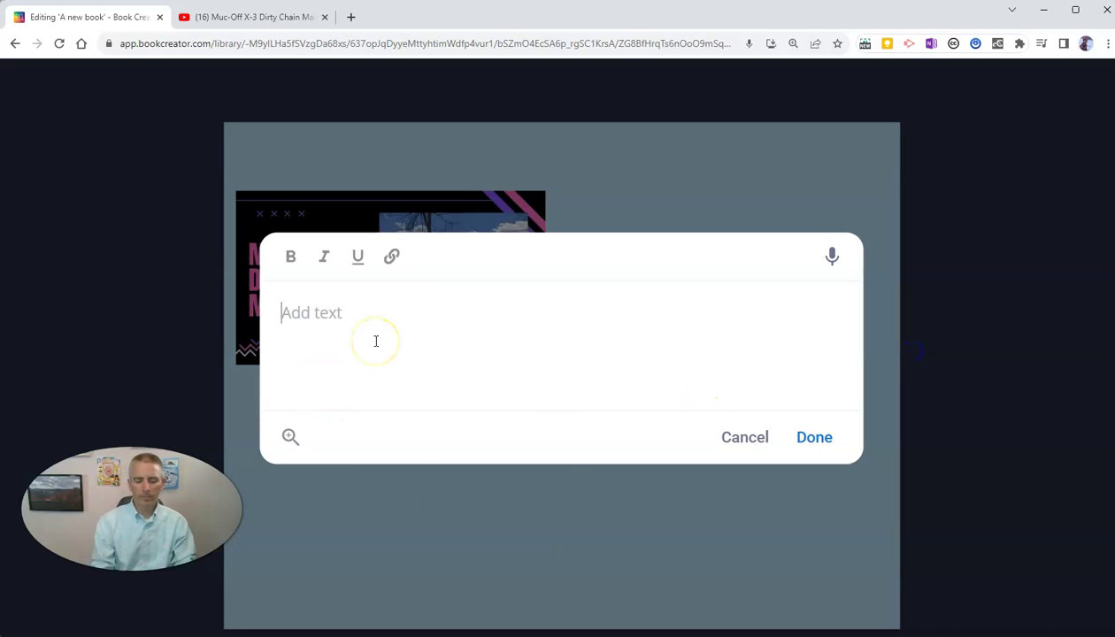
{"action": "type", "text": "In"}
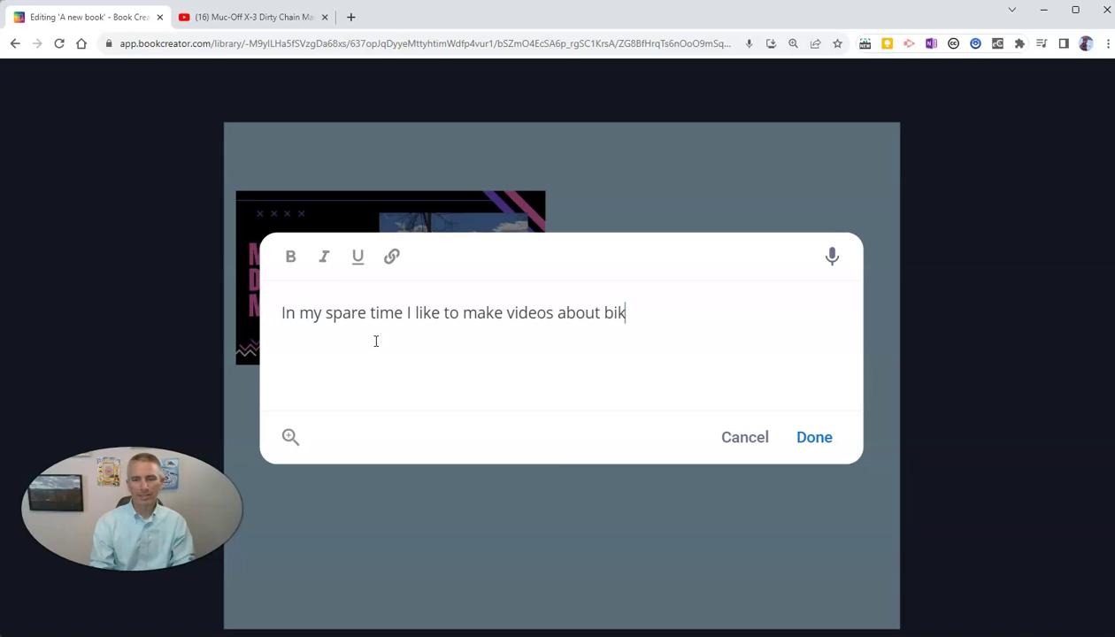
{"action": "left_click", "coordinate": [652, 487]}
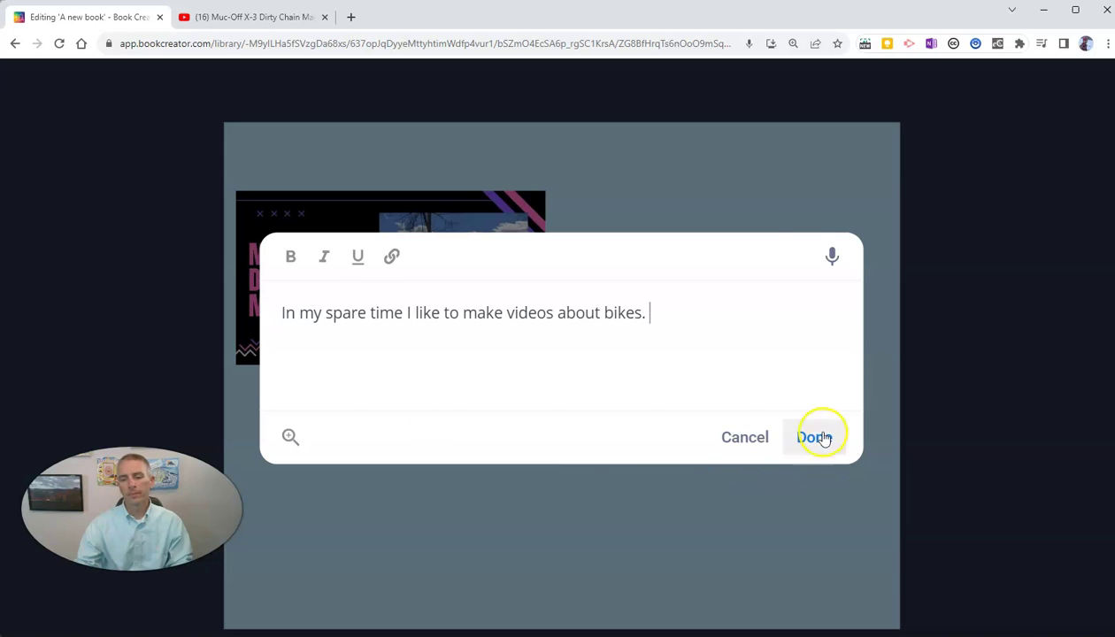
{"action": "left_click", "coordinate": [815, 437]}
Step: Place the caption under the video, narrow it to two lines, and preview the book
{"action": "left_click_drag", "start_coordinate": [562, 194], "coordinate": [514, 406]}
{"action": "left_click_drag", "start_coordinate": [590, 428], "coordinate": [519, 439]}
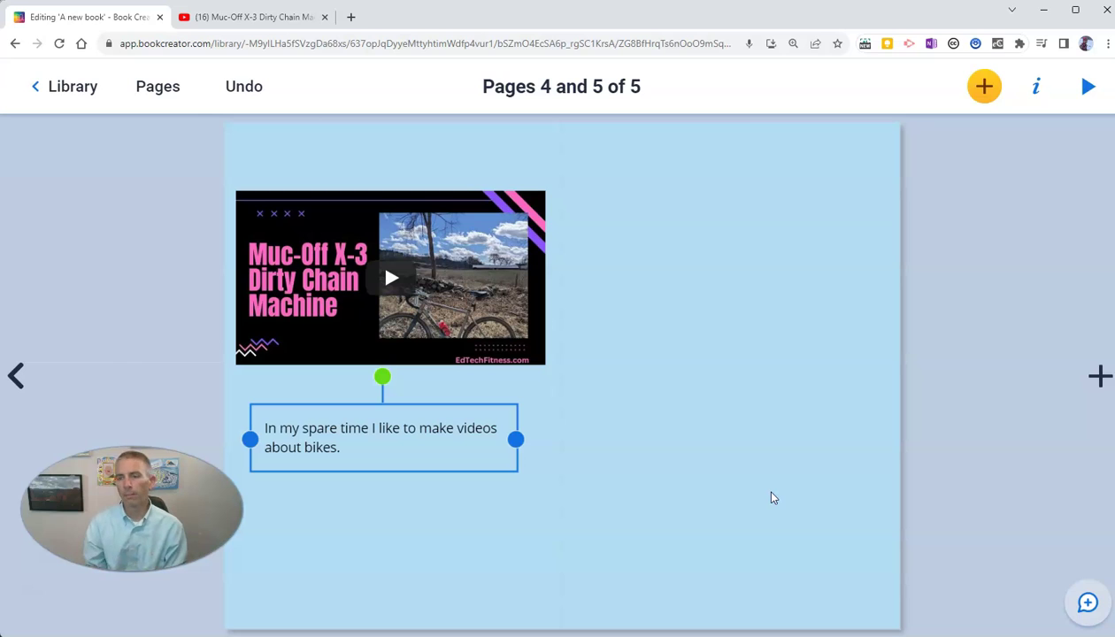
{"action": "left_click", "coordinate": [1090, 87]}
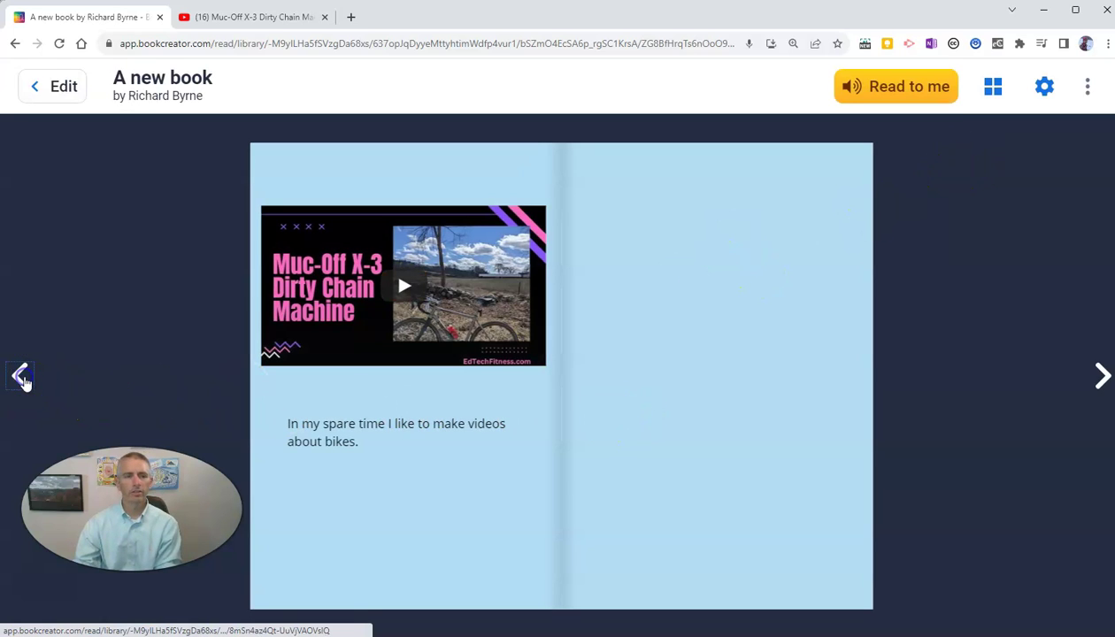
{"action": "left_click", "coordinate": [22, 377]}
{"action": "left_click", "coordinate": [22, 377]}
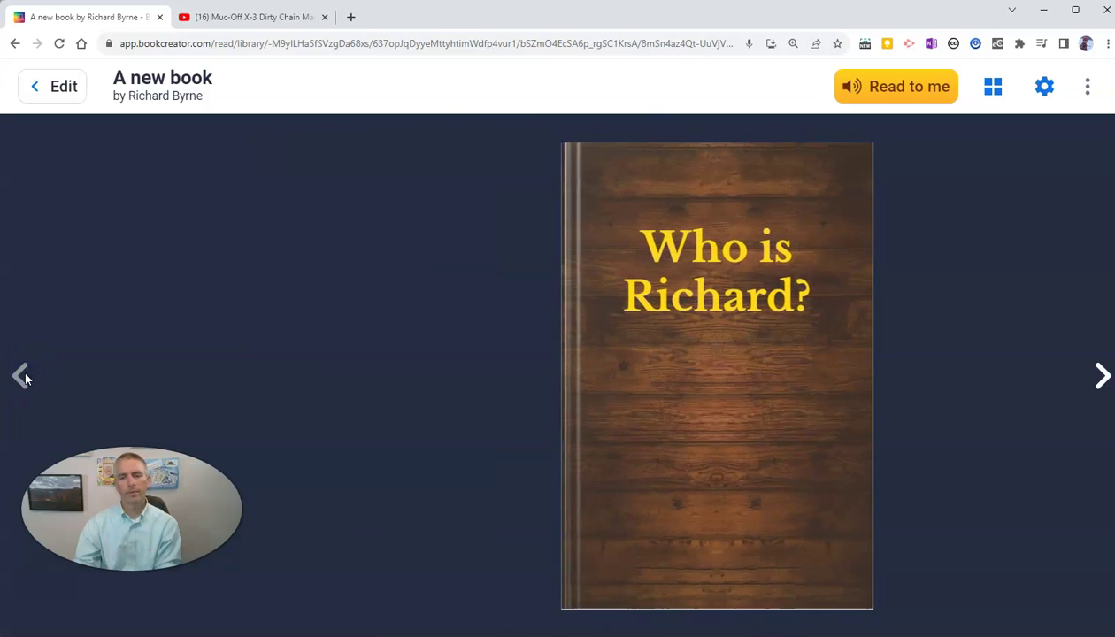
{"action": "left_click", "coordinate": [1101, 377]}
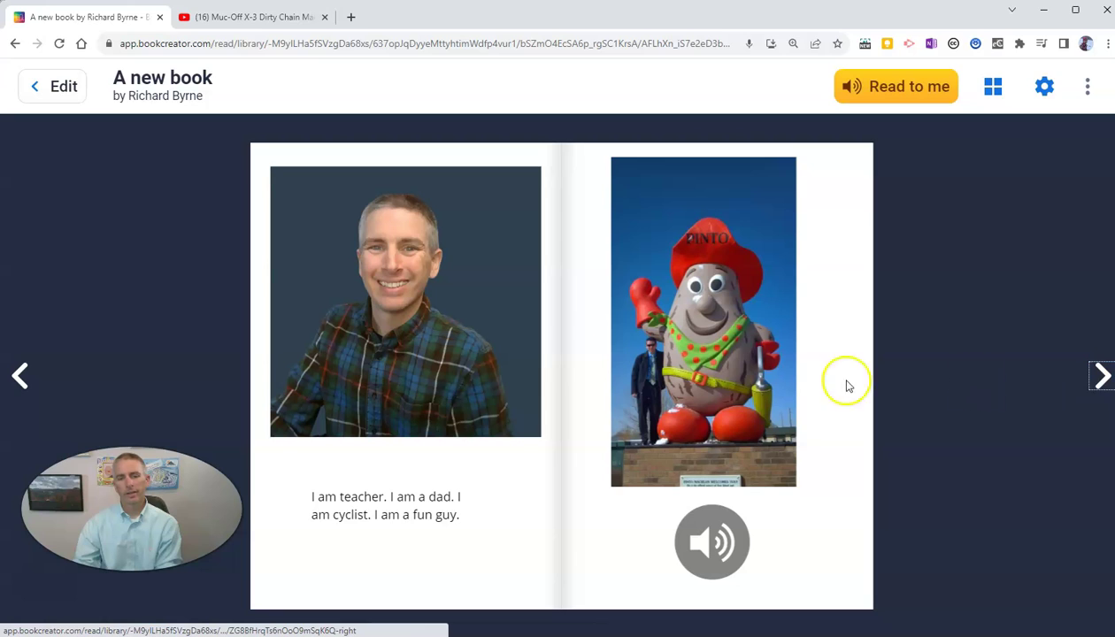
{"action": "left_click", "coordinate": [717, 548]}
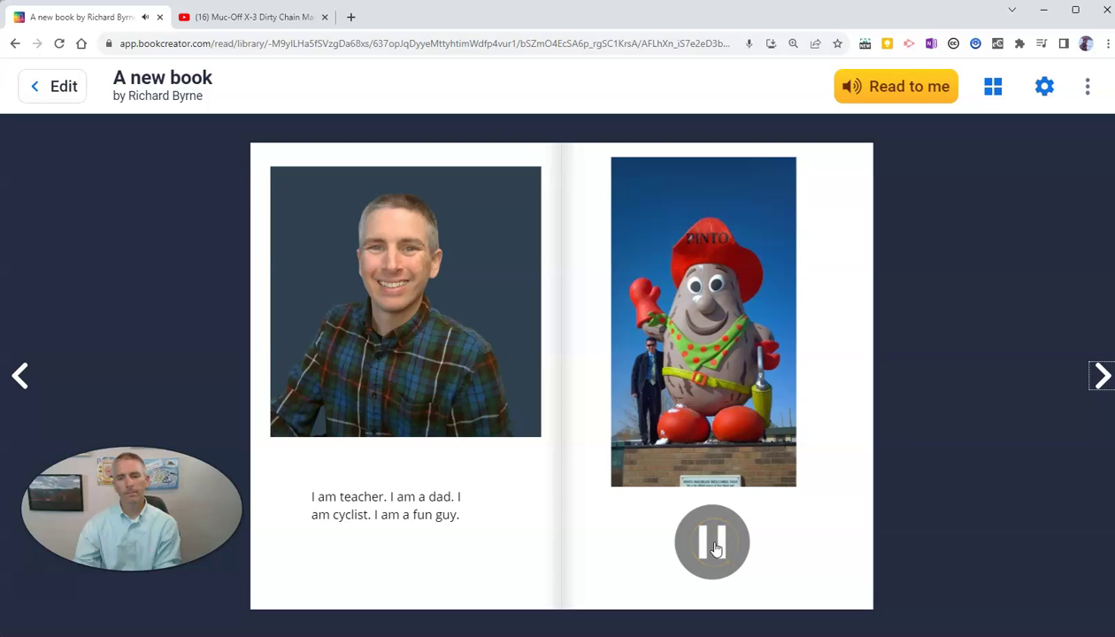
{"action": "left_click", "coordinate": [1102, 377]}
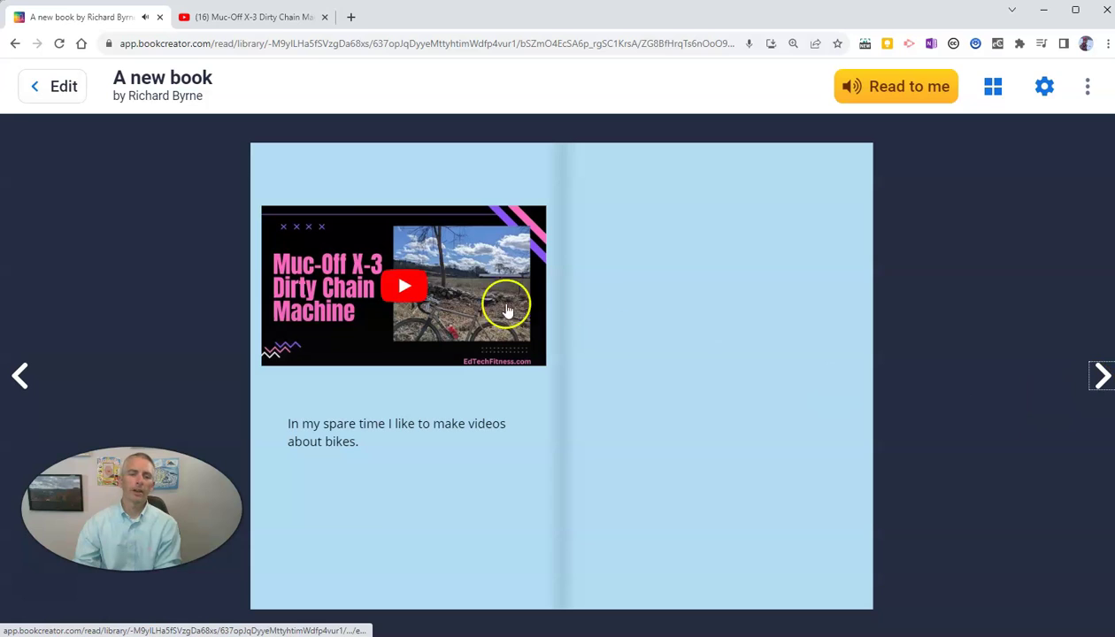
{"action": "left_click", "coordinate": [406, 287]}
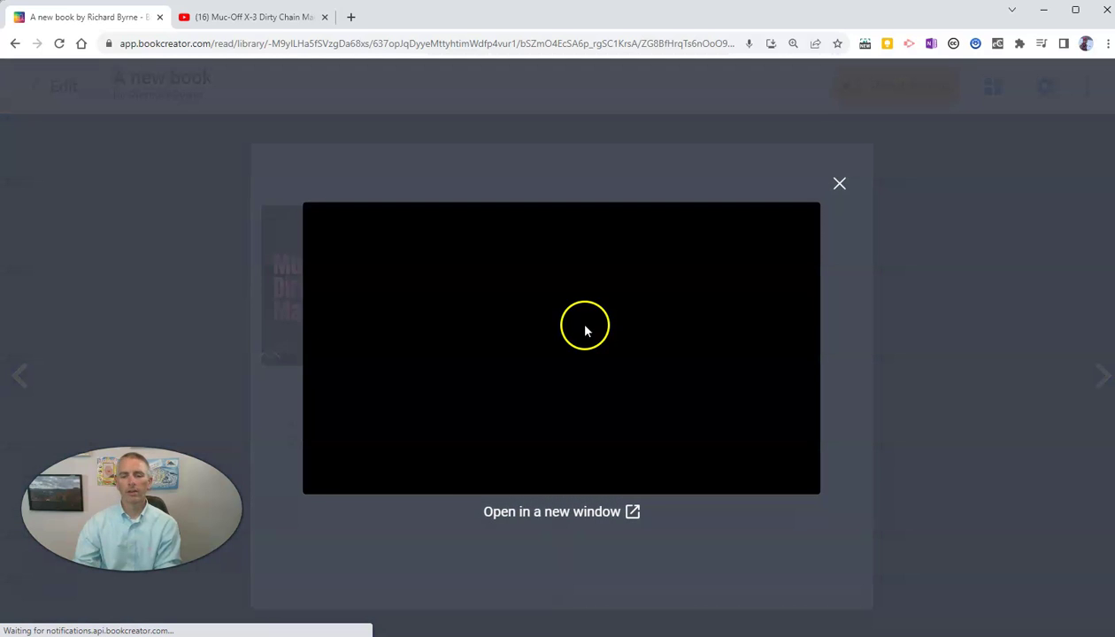
{"action": "left_click", "coordinate": [840, 185]}
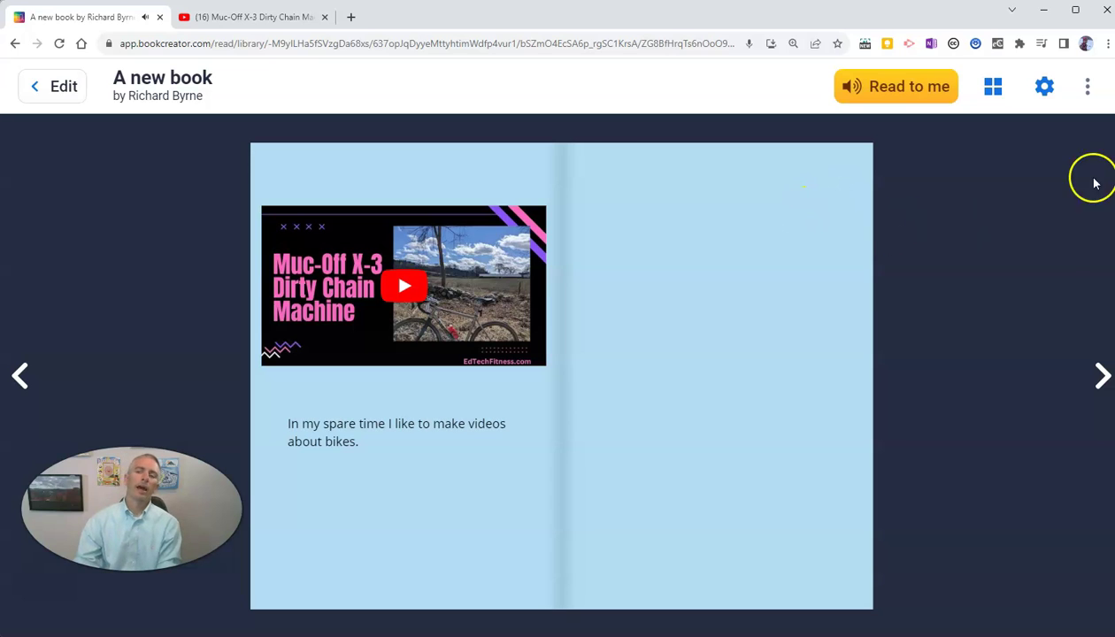
{"action": "left_click", "coordinate": [1102, 375]}
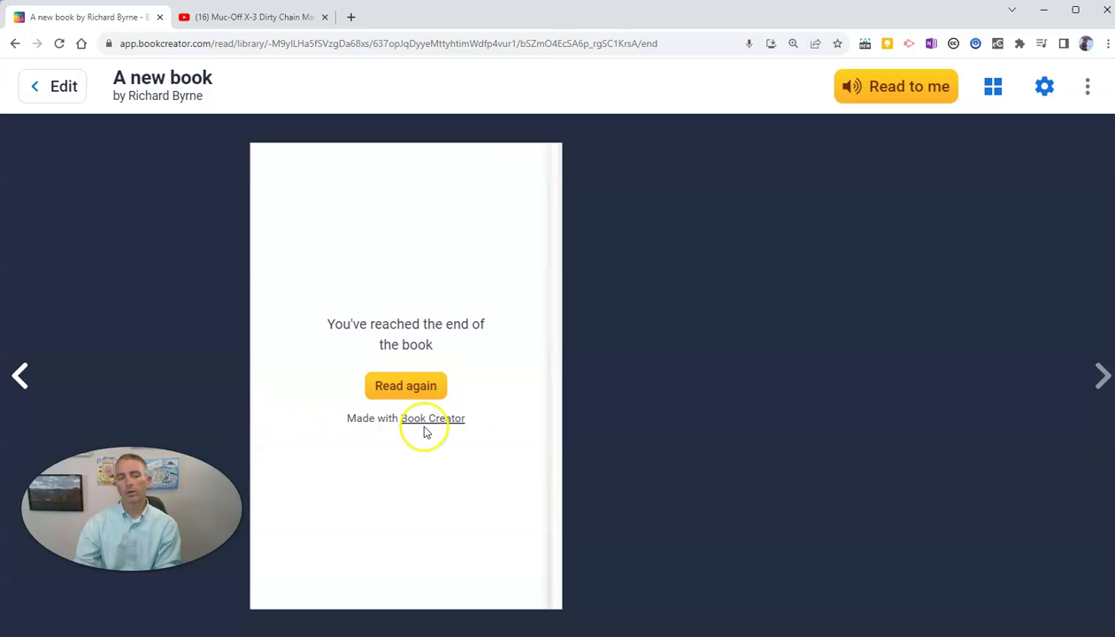
{"action": "left_click", "coordinate": [53, 89]}
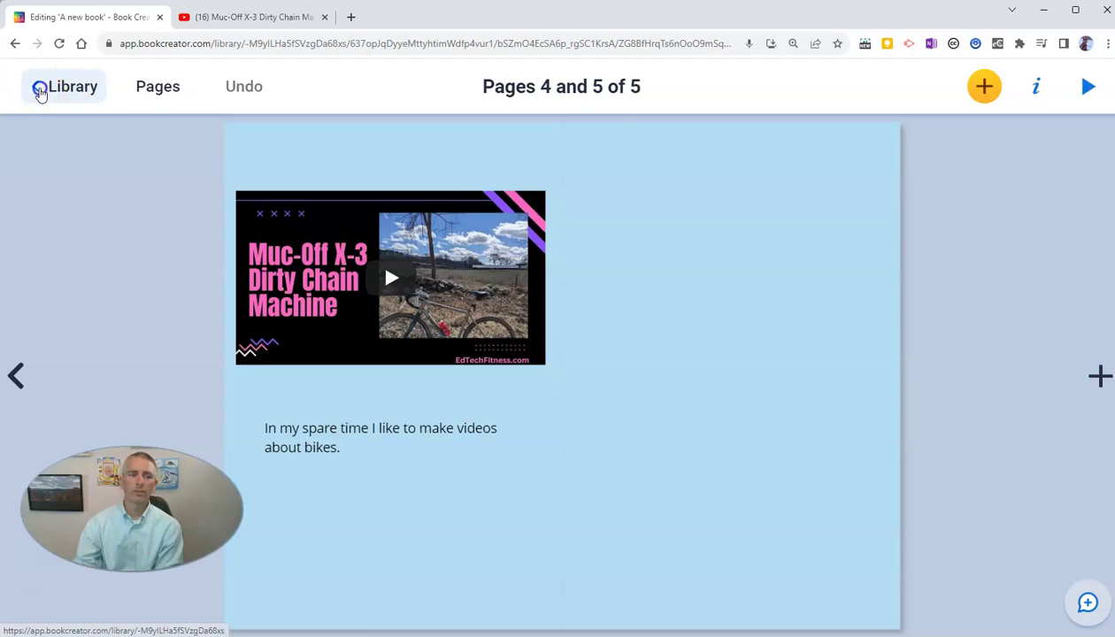
Step: From the library, open the wooden-cover book's Publish online details form
{"action": "left_click", "coordinate": [40, 89]}
{"action": "mouse_move", "coordinate": [649, 353]}
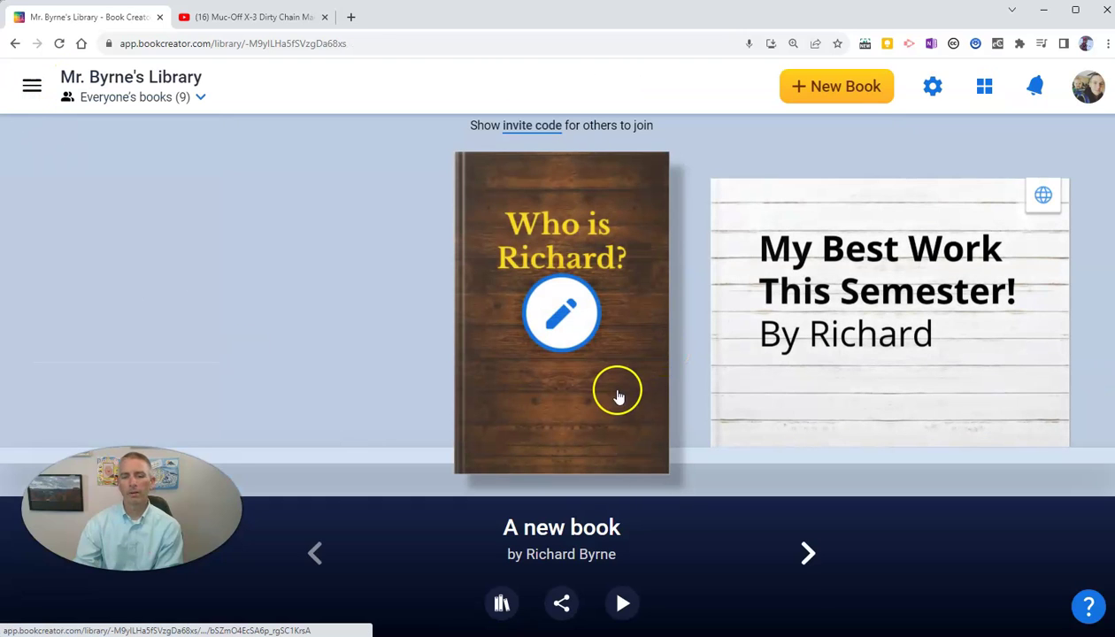
{"action": "left_click", "coordinate": [562, 603]}
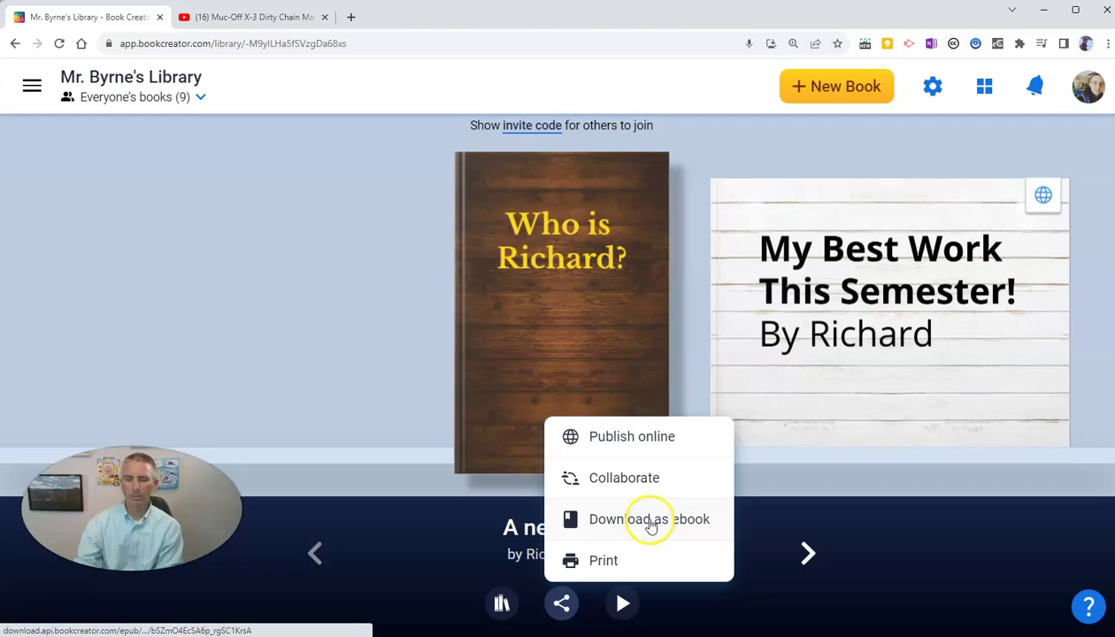
{"action": "left_click", "coordinate": [642, 447]}
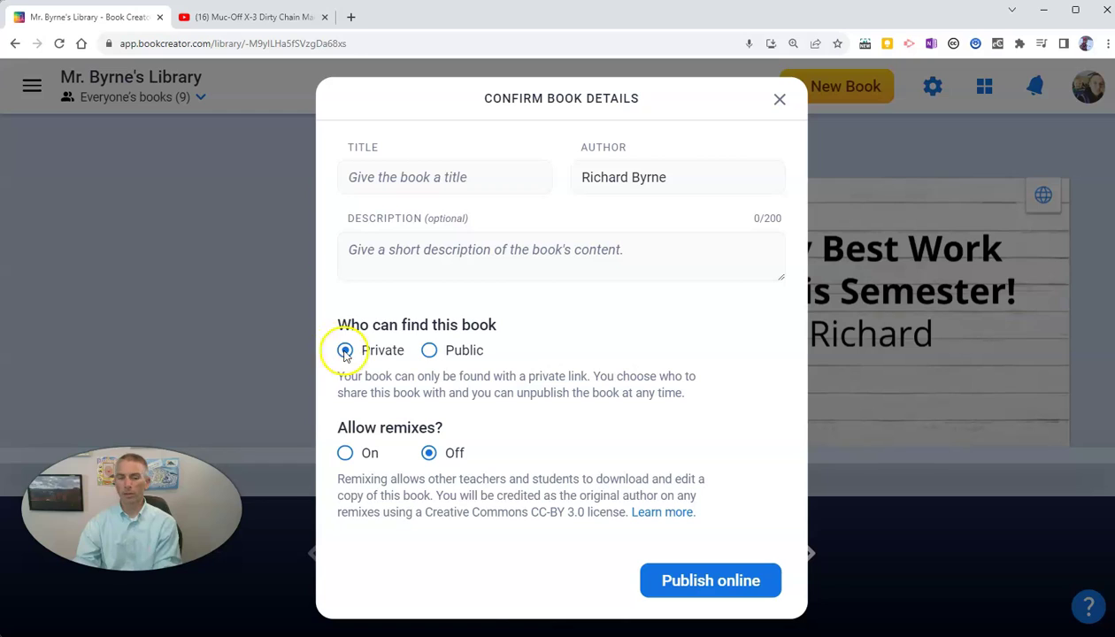
Step: Publish the book publicly with title 'Who am I?' and description 'This is a book about me.'
{"action": "left_click", "coordinate": [431, 353]}
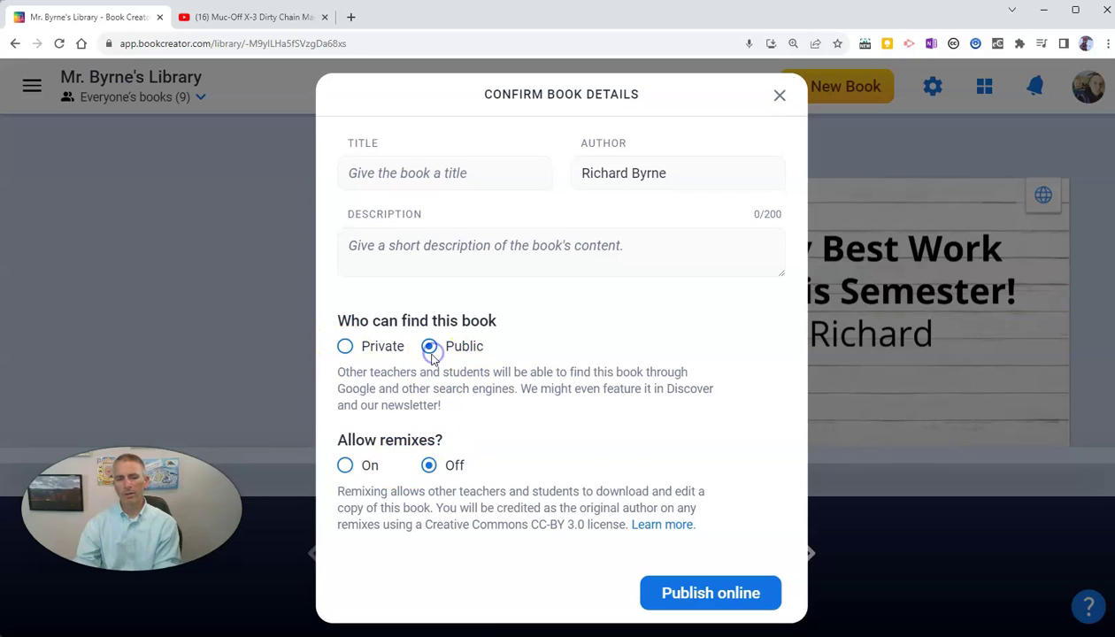
{"action": "left_click", "coordinate": [406, 176]}
{"action": "type", "text": "Who am I?"}
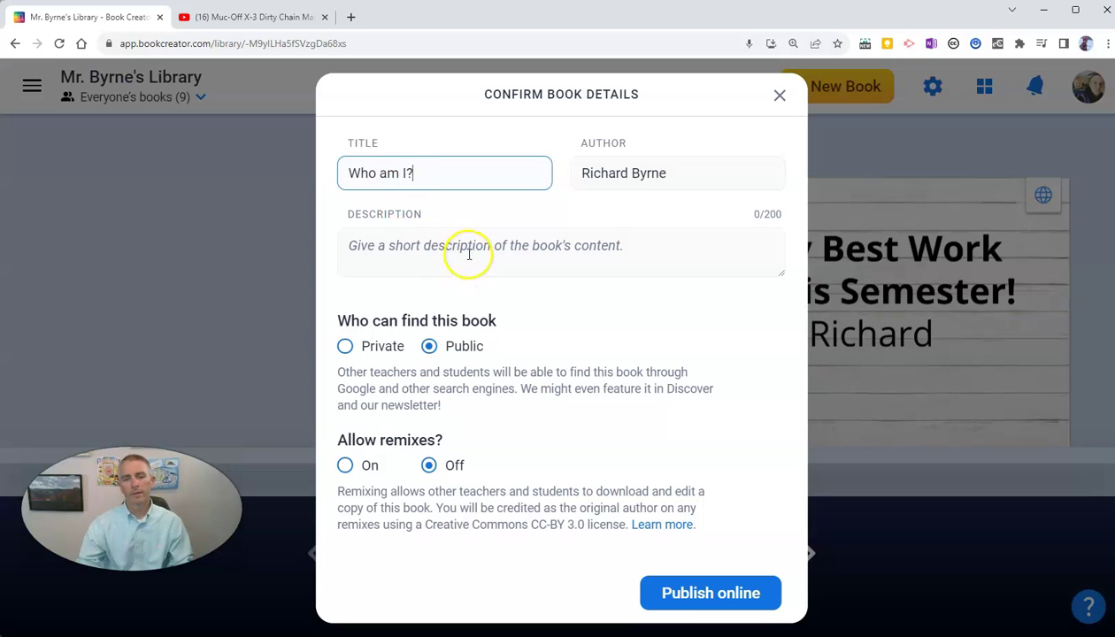
{"action": "left_click", "coordinate": [468, 252]}
{"action": "type", "text": "This is a book about me."}
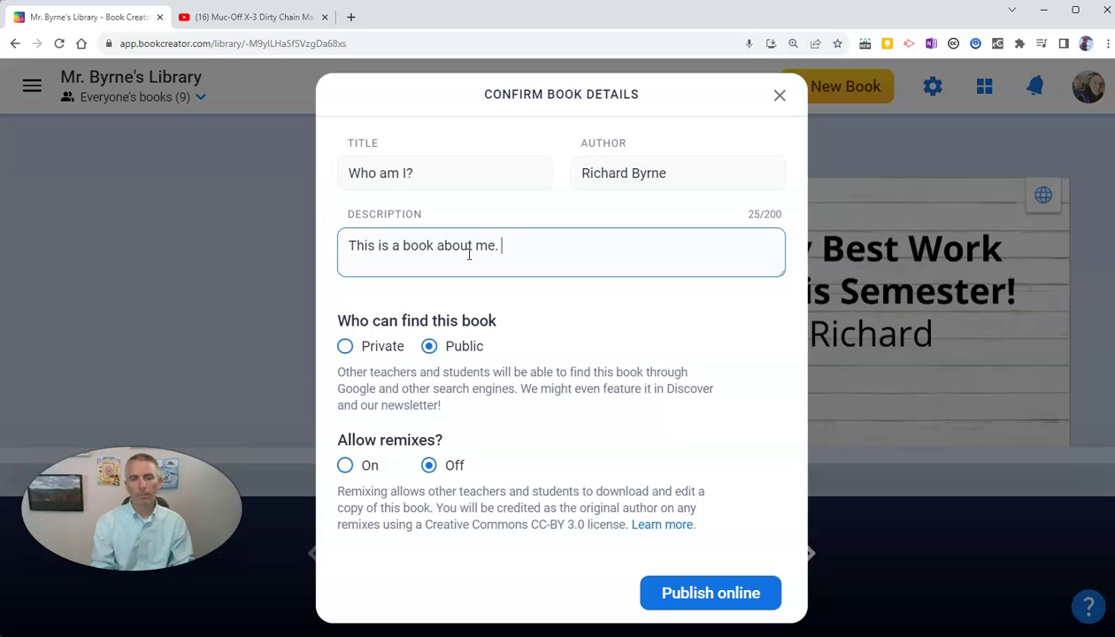
{"action": "left_click", "coordinate": [446, 346]}
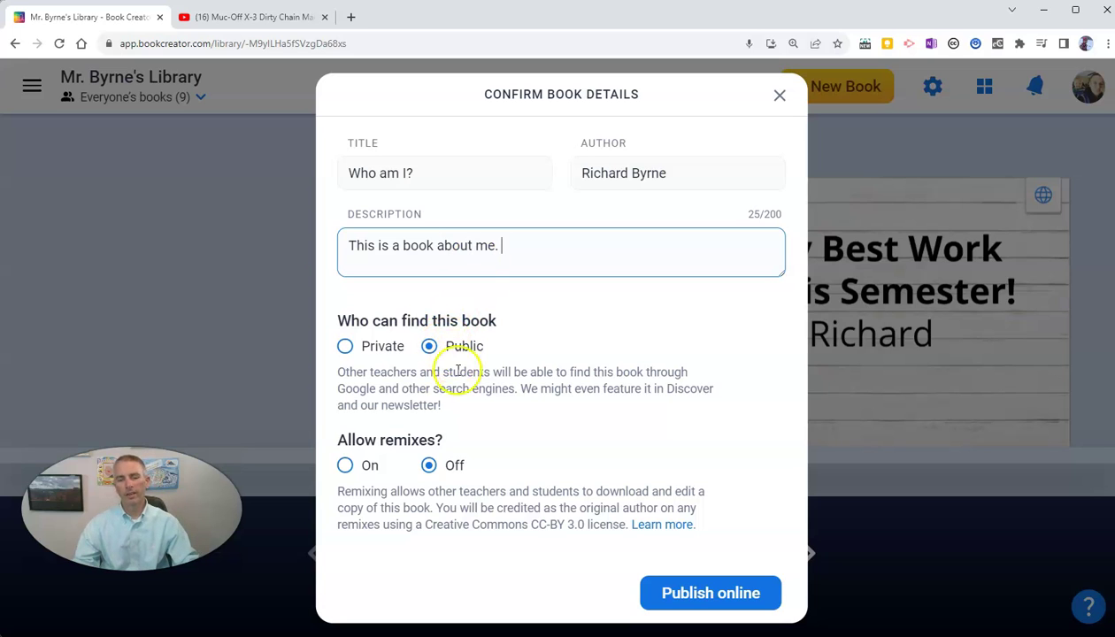
{"action": "left_click", "coordinate": [736, 595]}
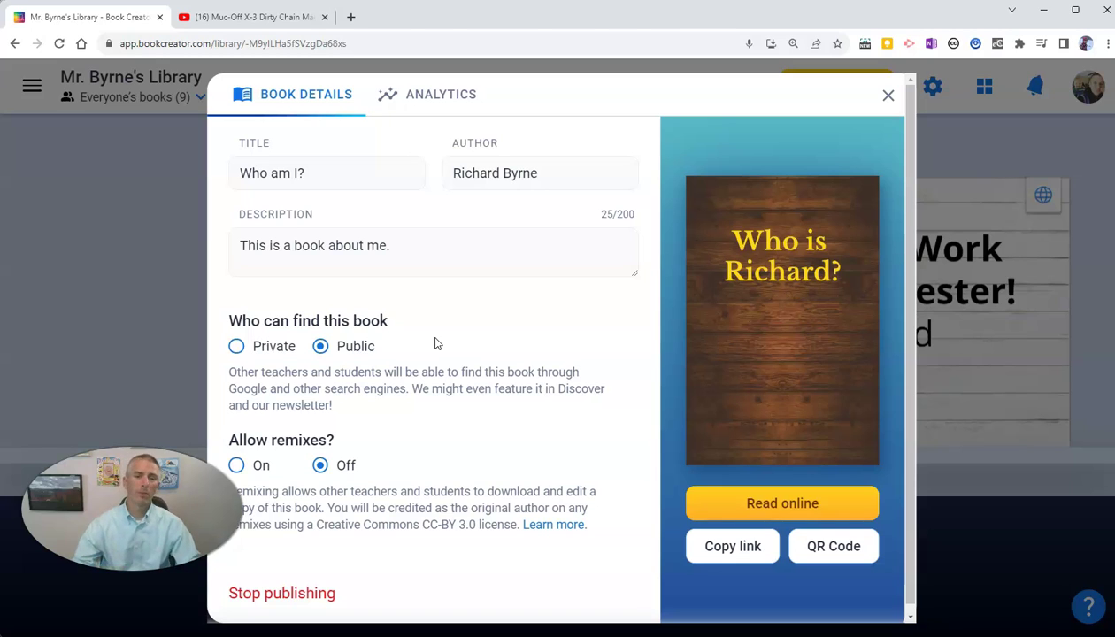
Step: Copy the published book's link, cancel QR code printing, and close Book Details
{"action": "left_click", "coordinate": [733, 544]}
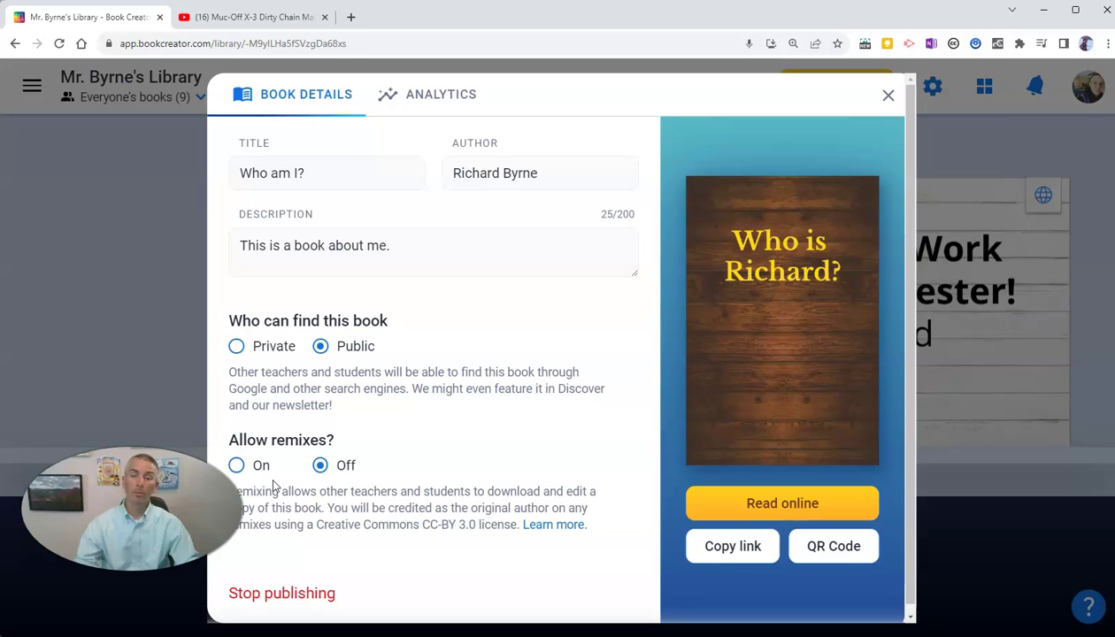
{"action": "left_click", "coordinate": [852, 548]}
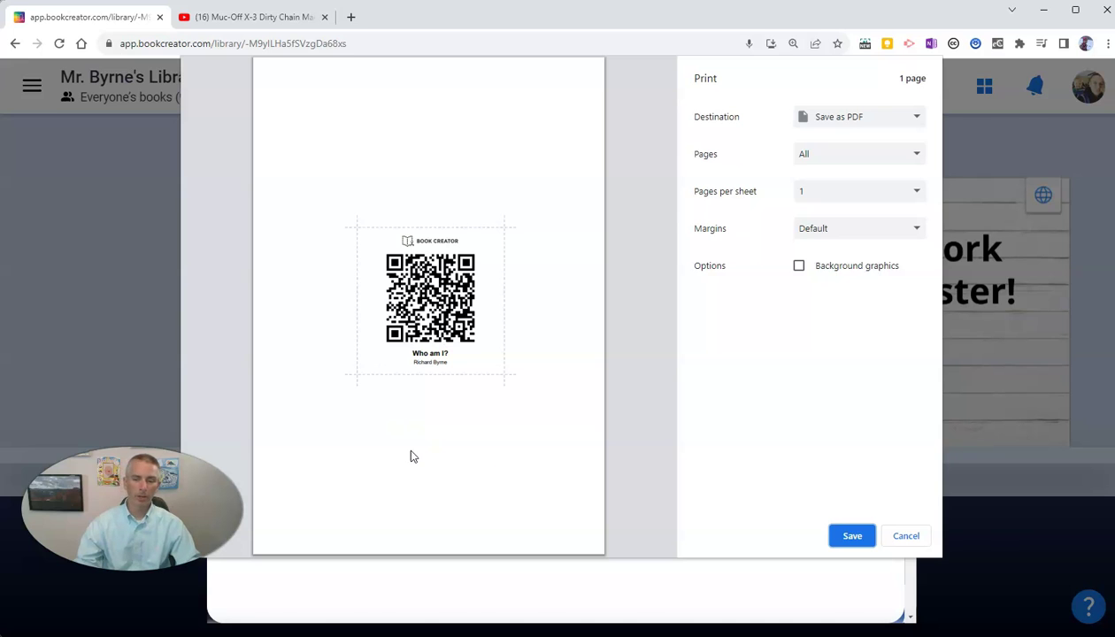
{"action": "left_click", "coordinate": [911, 537]}
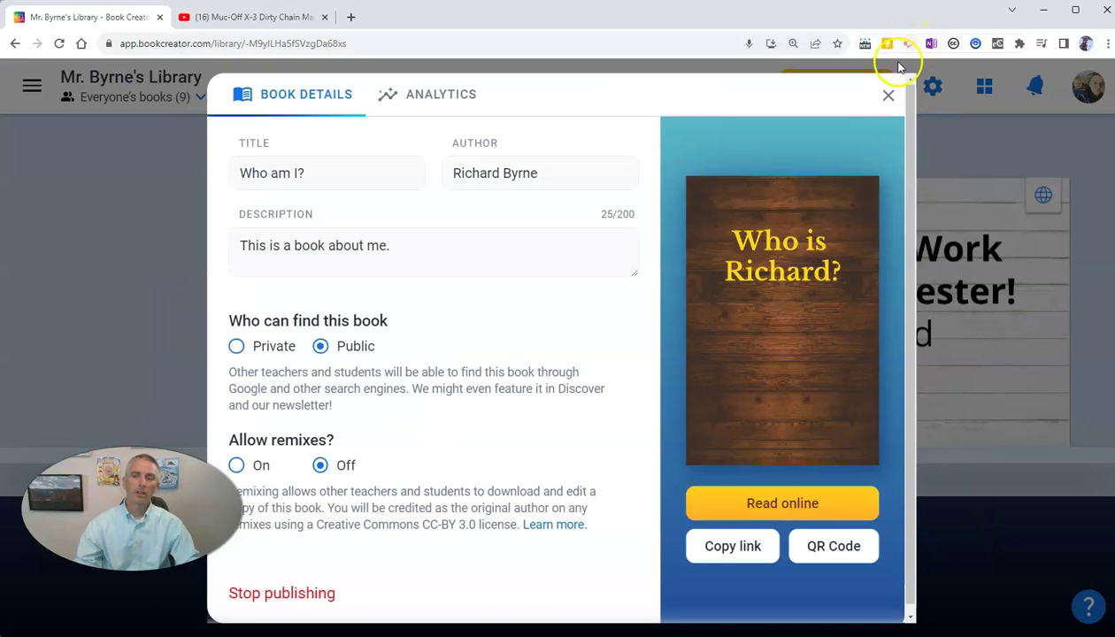
{"action": "left_click", "coordinate": [888, 96]}
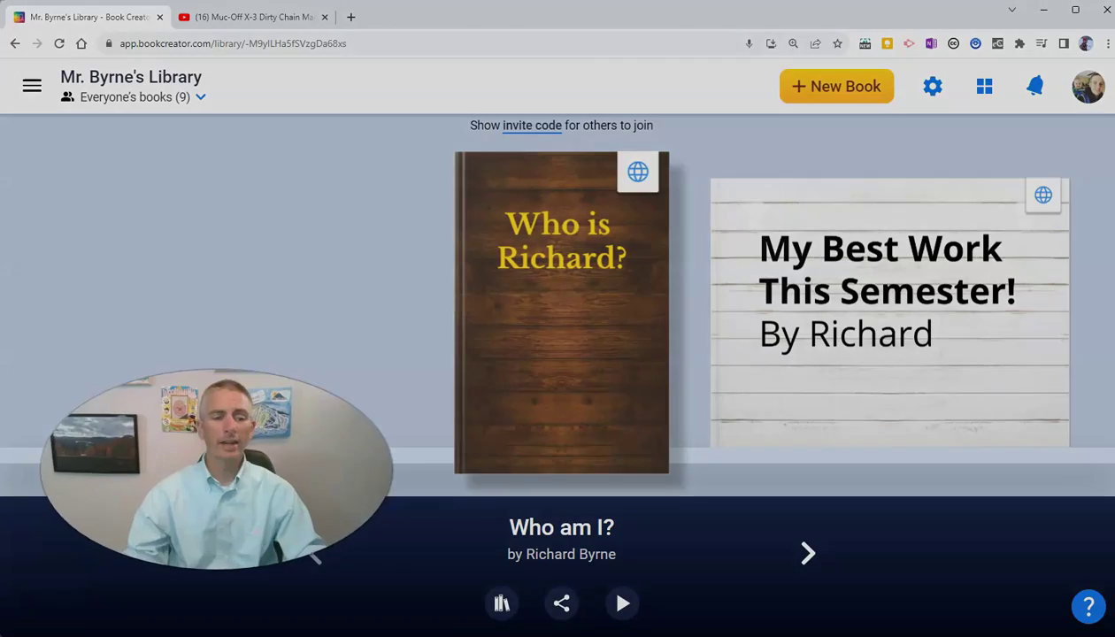